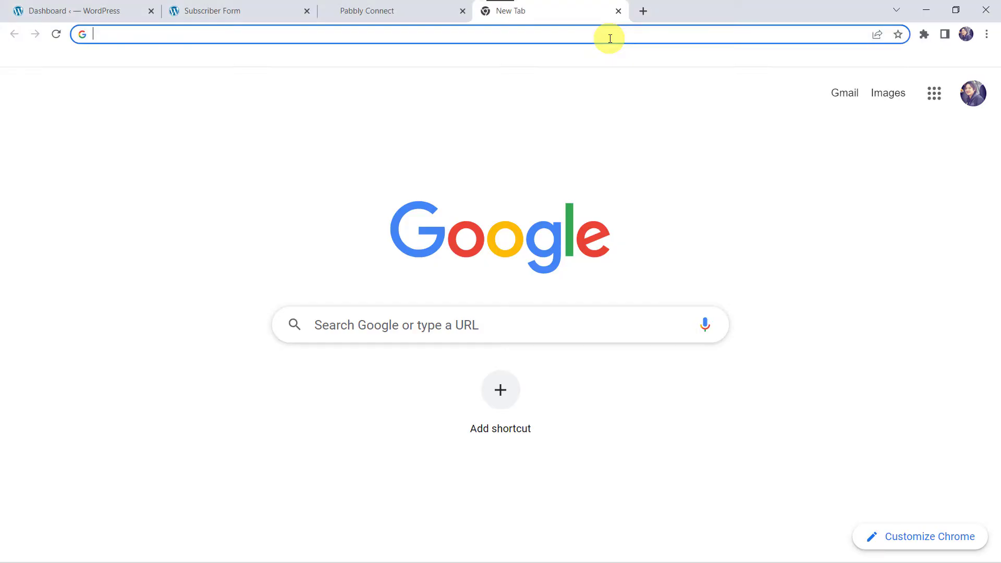
Go to the Pabbly website and open the Pabbly Connect product page
text(pabbly)
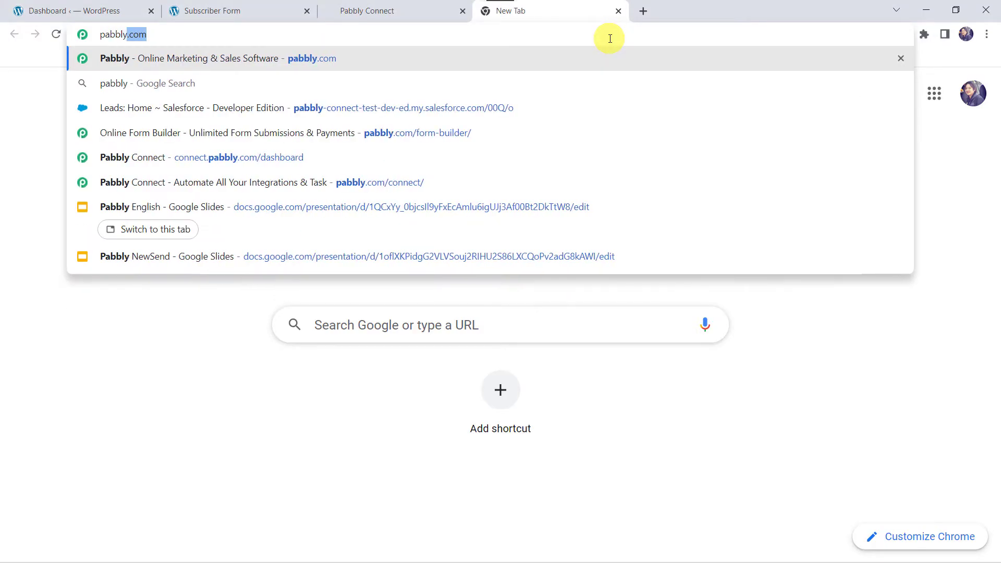
key(Return)
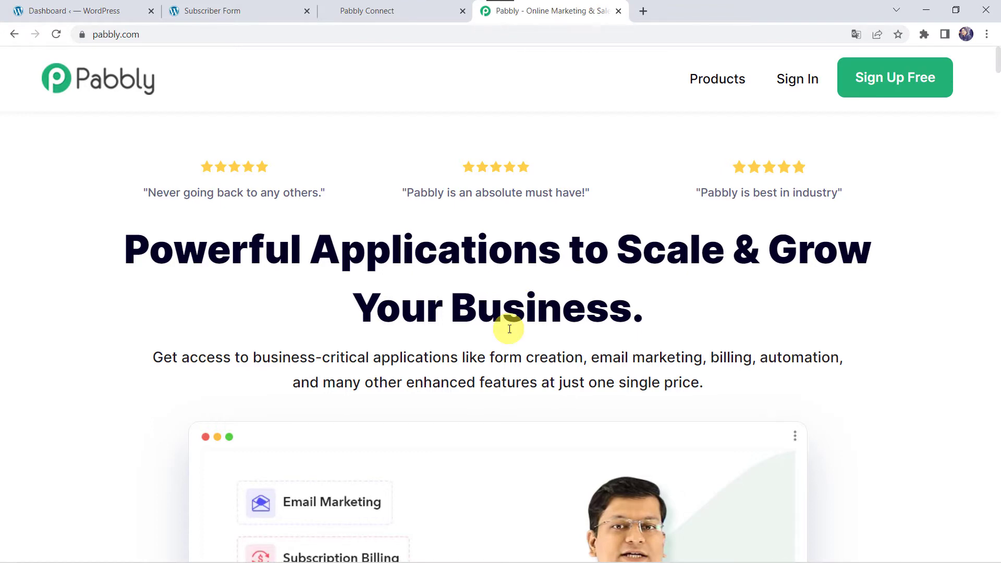
scroll(509, 329, down, 5)
scroll(509, 328, up, 5)
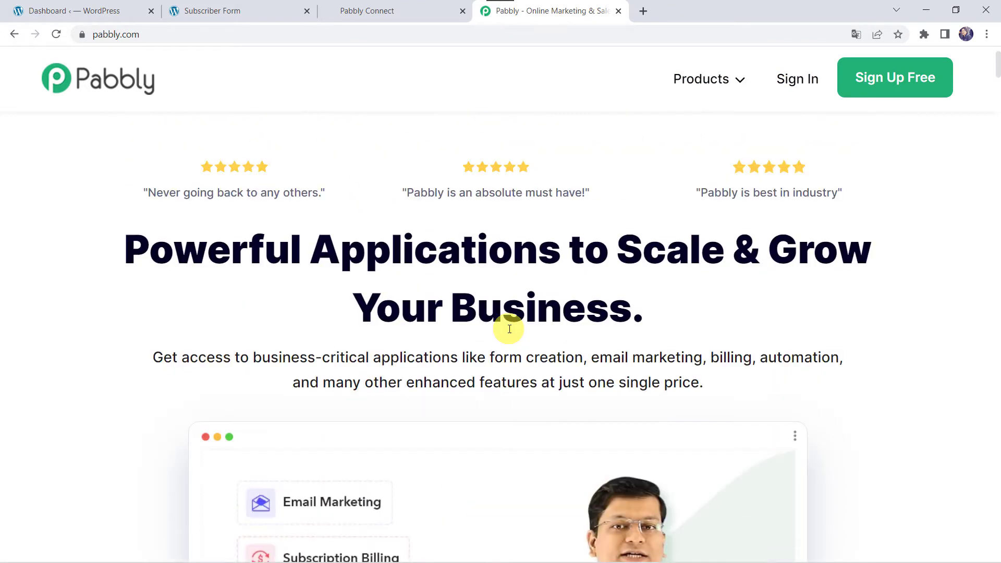
click(722, 80)
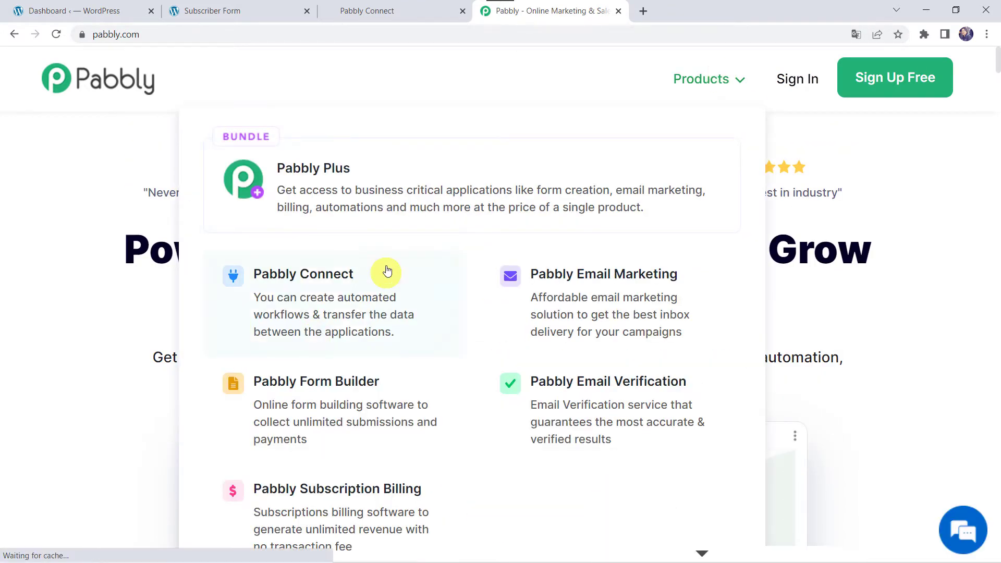
click(348, 287)
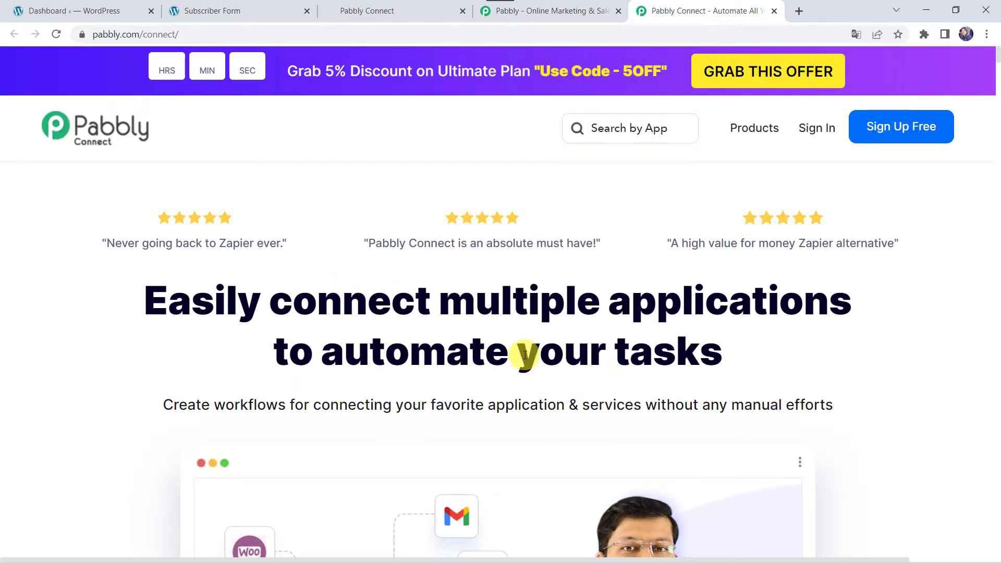
scroll(422, 351, down, 5)
scroll(422, 350, up, 3)
scroll(423, 350, up, 2)
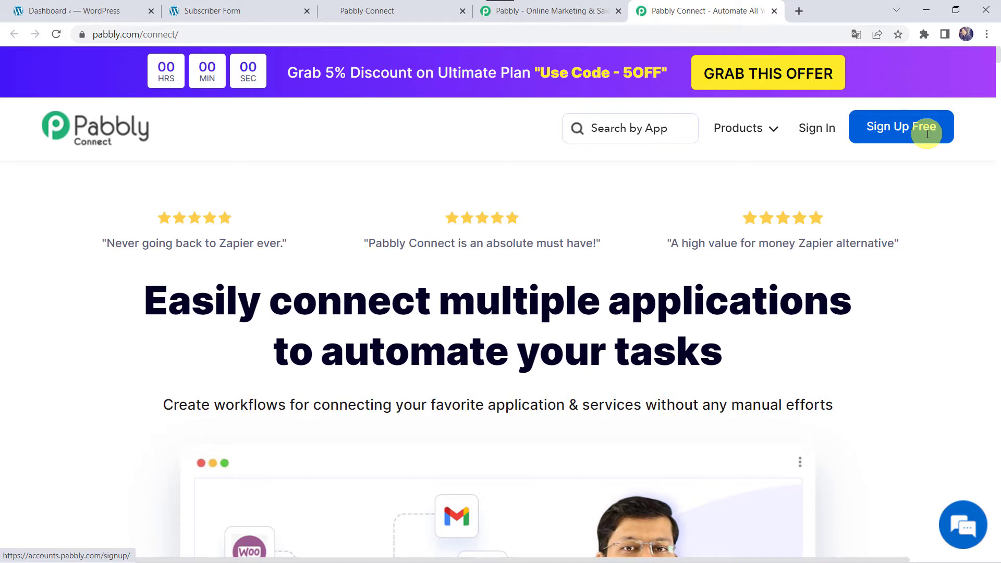
Sign in to the Pabbly account and launch Pabbly Connect from its apps
click(818, 130)
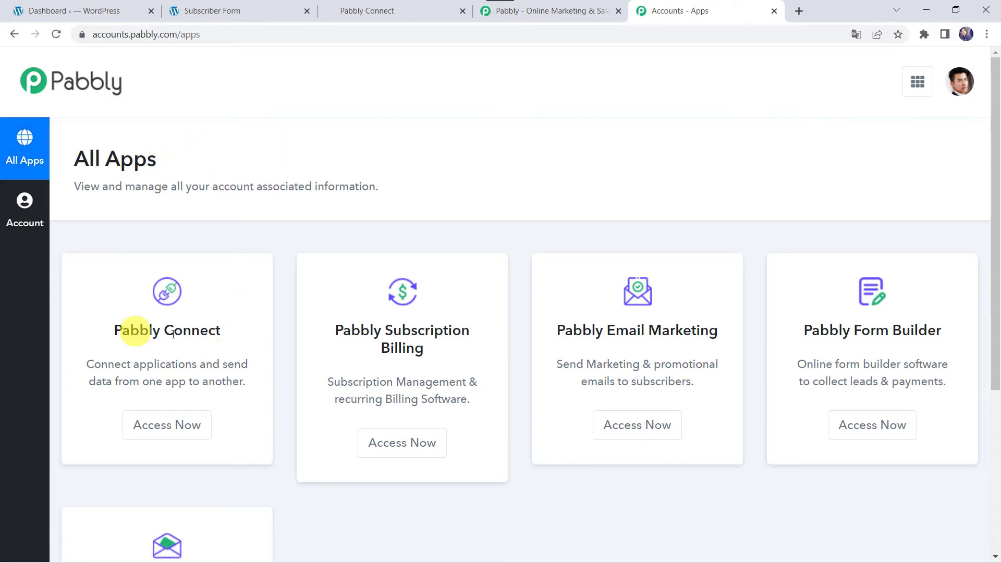
click(167, 424)
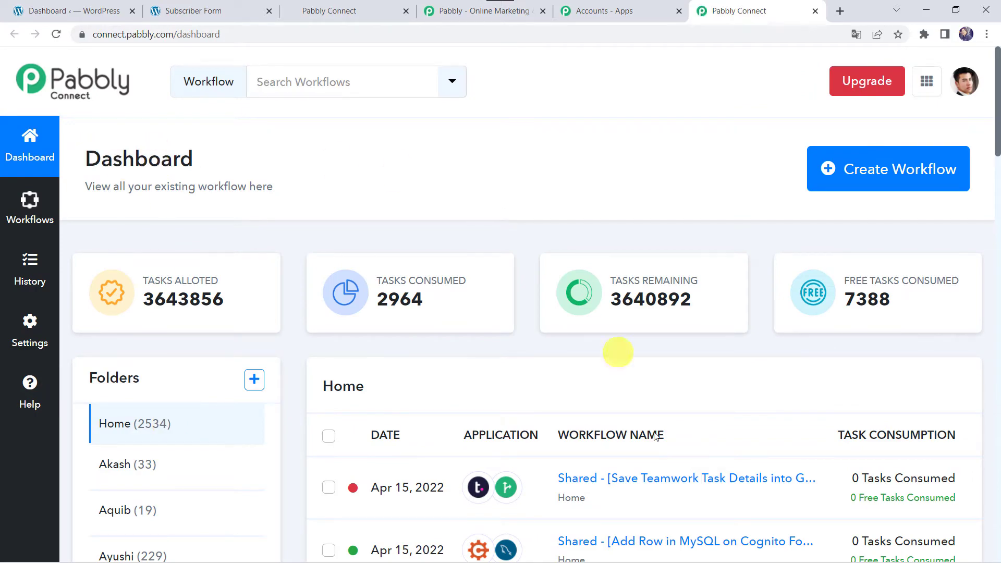
scroll(664, 526, down, 7)
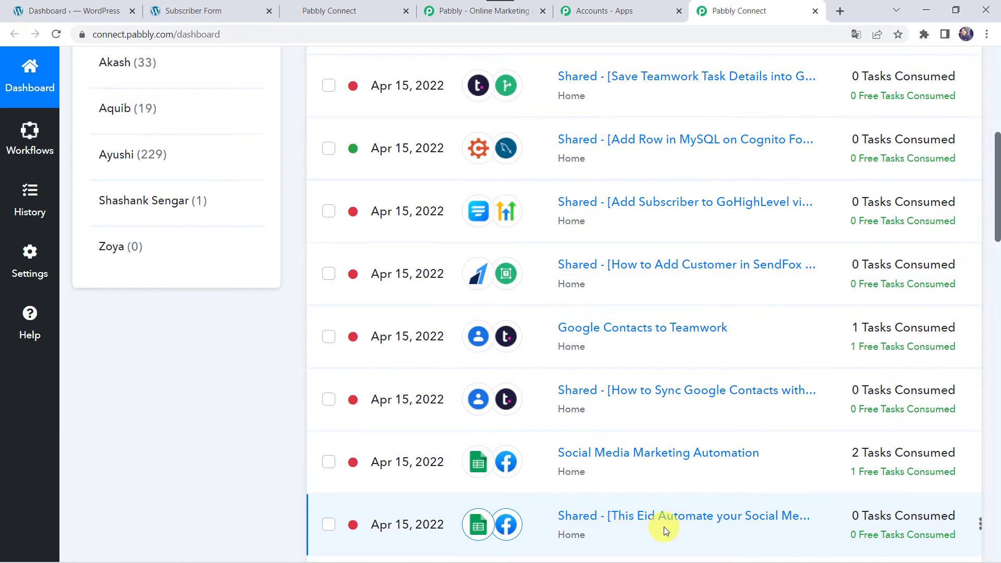
scroll(664, 527, up, 7)
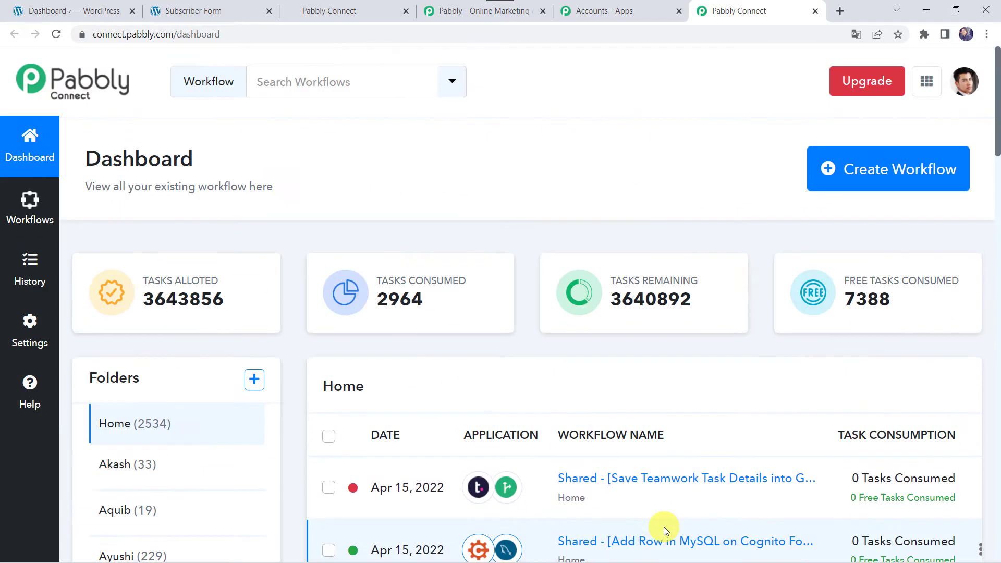
Create a workflow named 'Fluent Forms to GoHighLevel Integration' and expand its trigger step
click(887, 172)
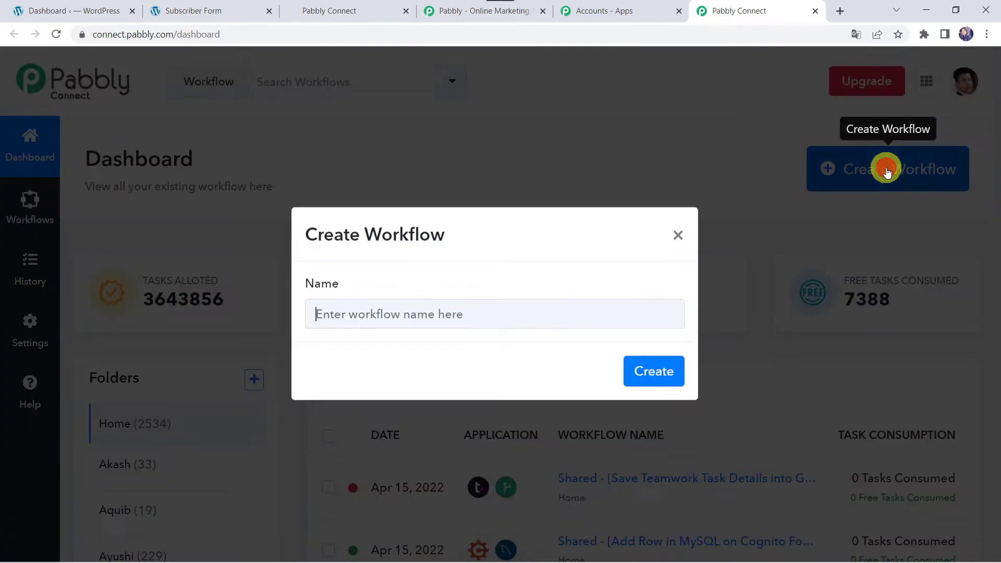
click(426, 317)
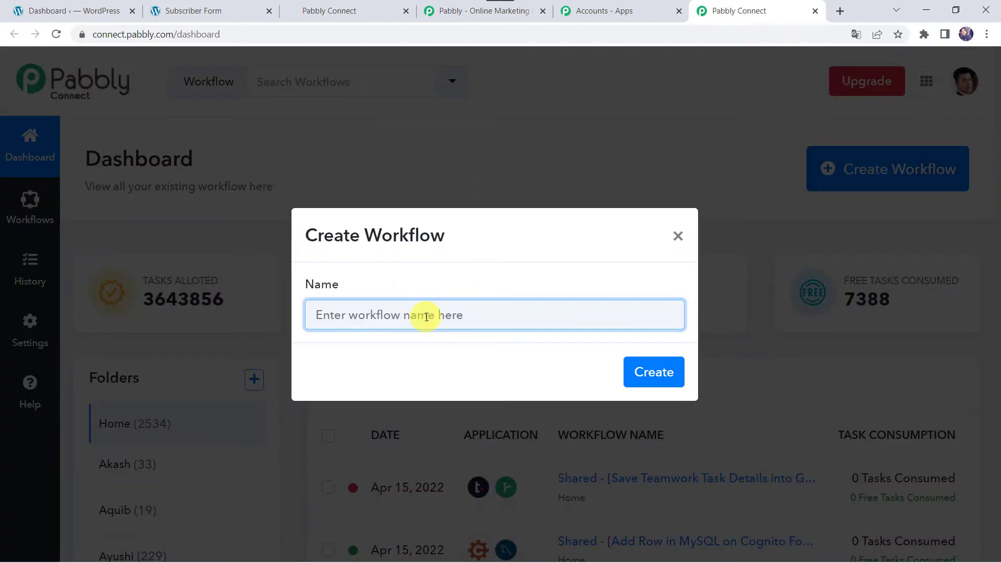
text(Fluent Forms to GoHighLevel Integration)
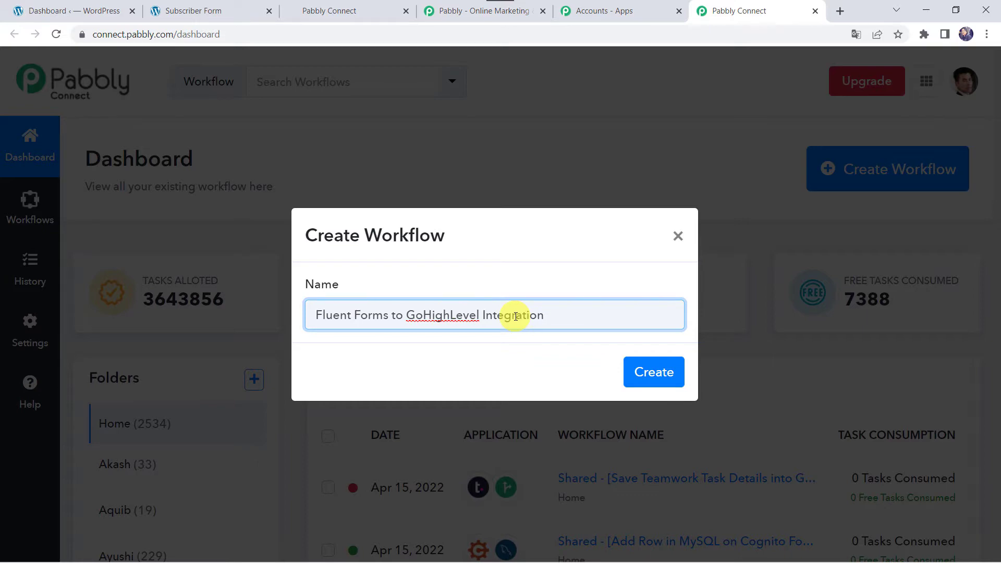
click(653, 371)
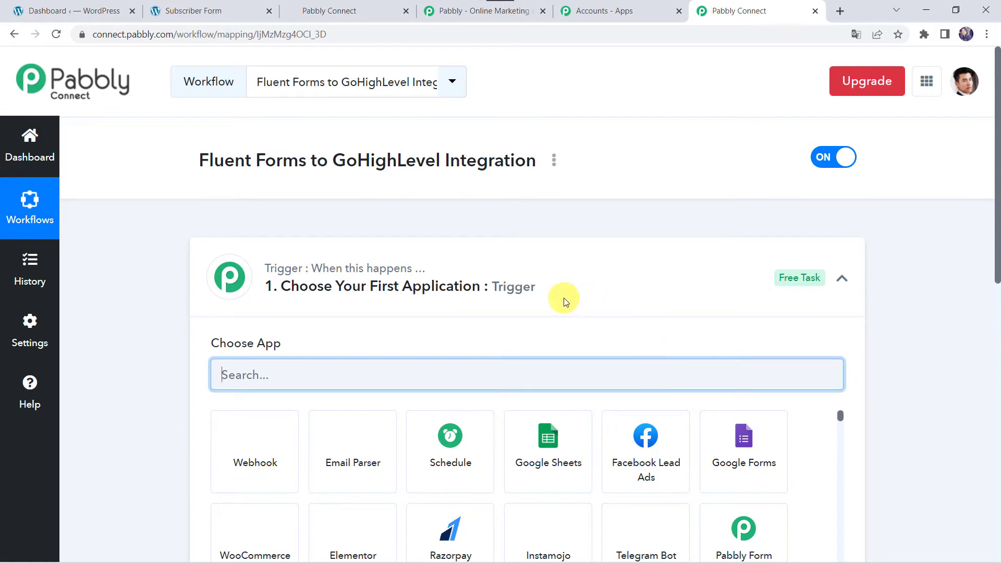
click(564, 298)
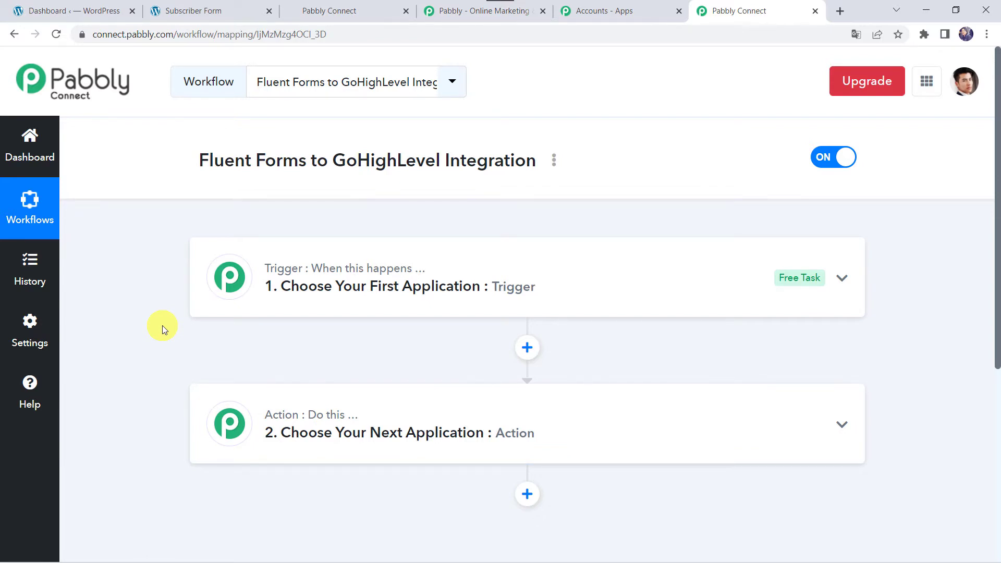
click(514, 263)
Set the trigger app to Fluent Forms with the New Form Submission event
click(318, 373)
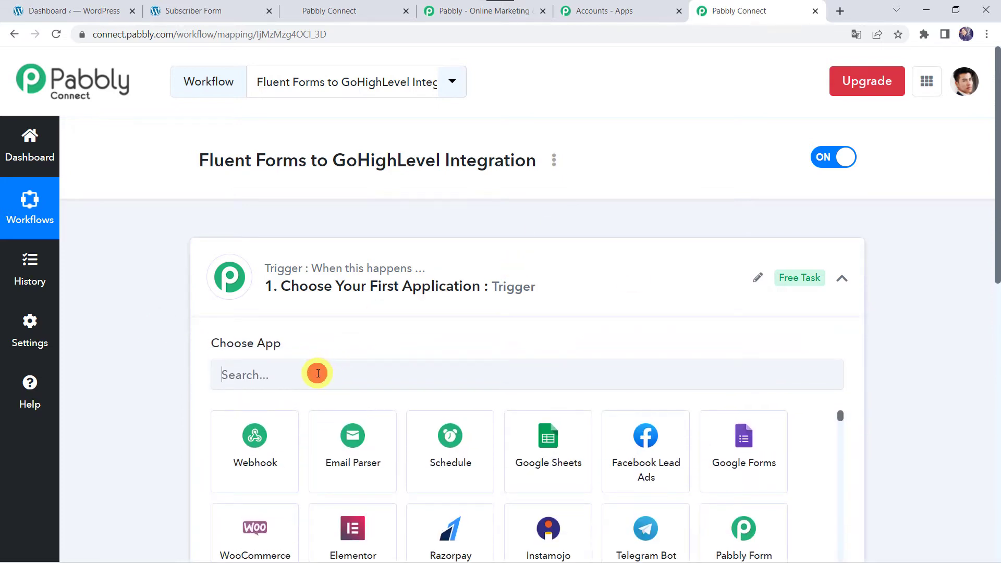
text(Fluent)
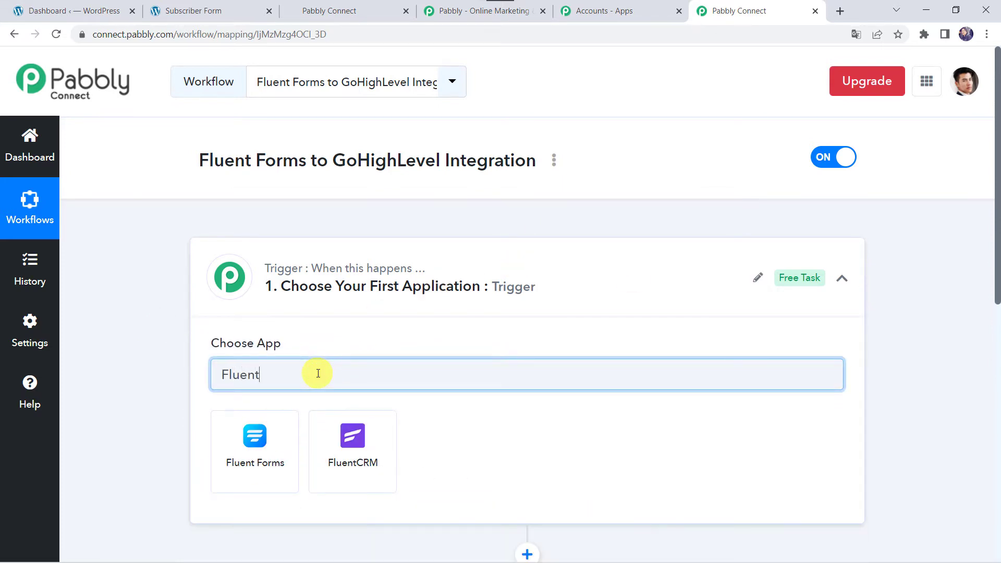
click(280, 475)
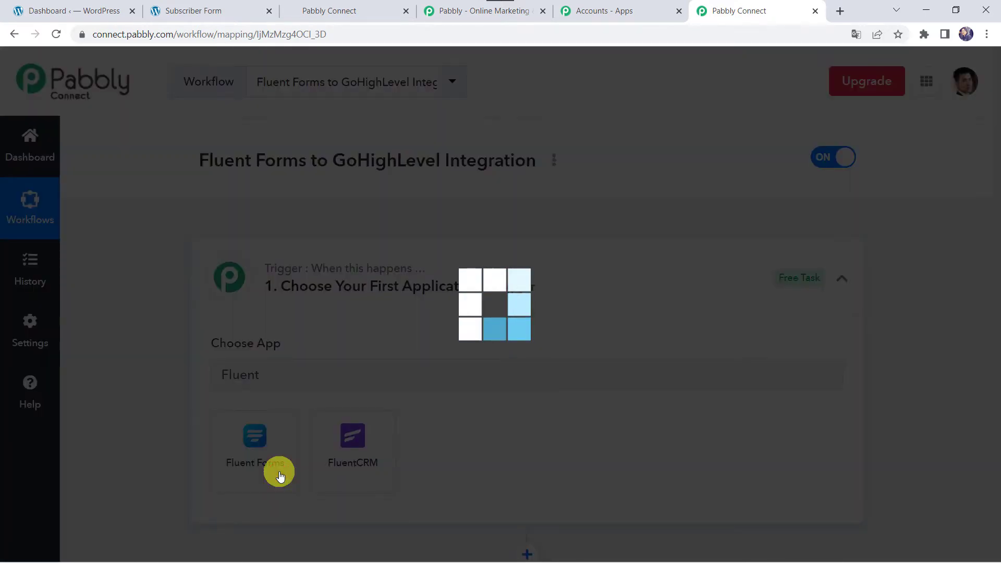
scroll(280, 472, down, 3)
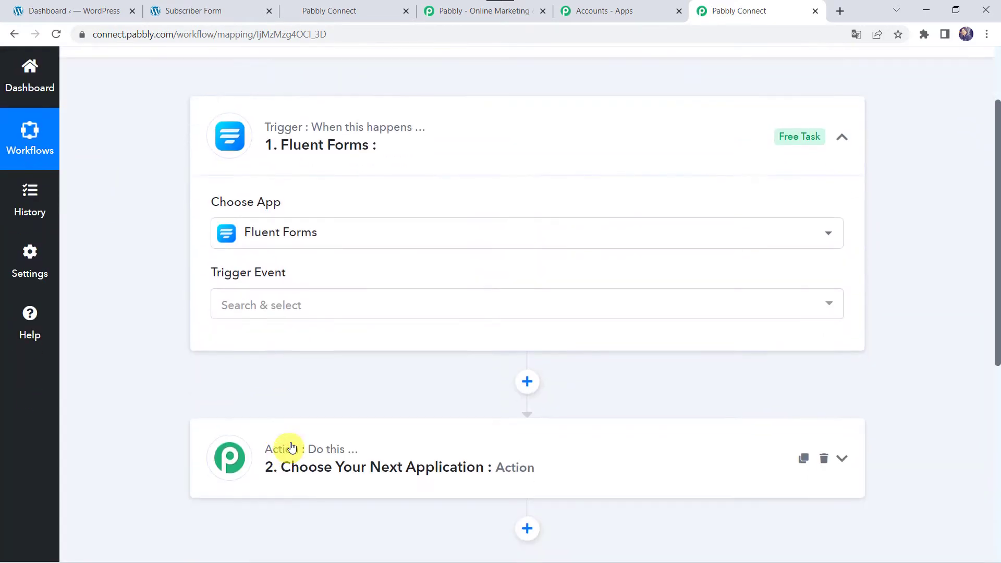
click(260, 279)
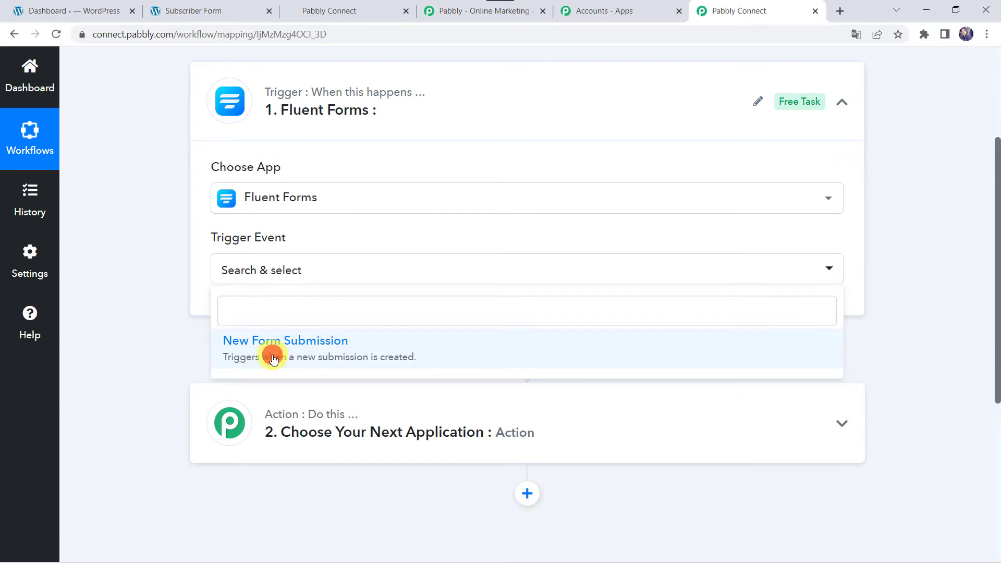
click(271, 353)
Copy the trigger's webhook URL for use in WordPress
scroll(269, 353, down, 3)
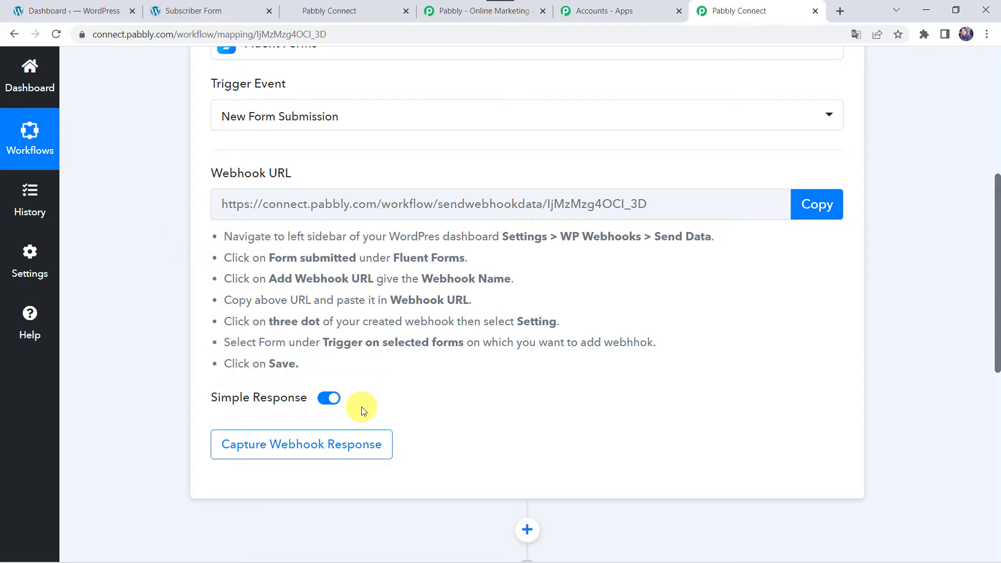
click(831, 212)
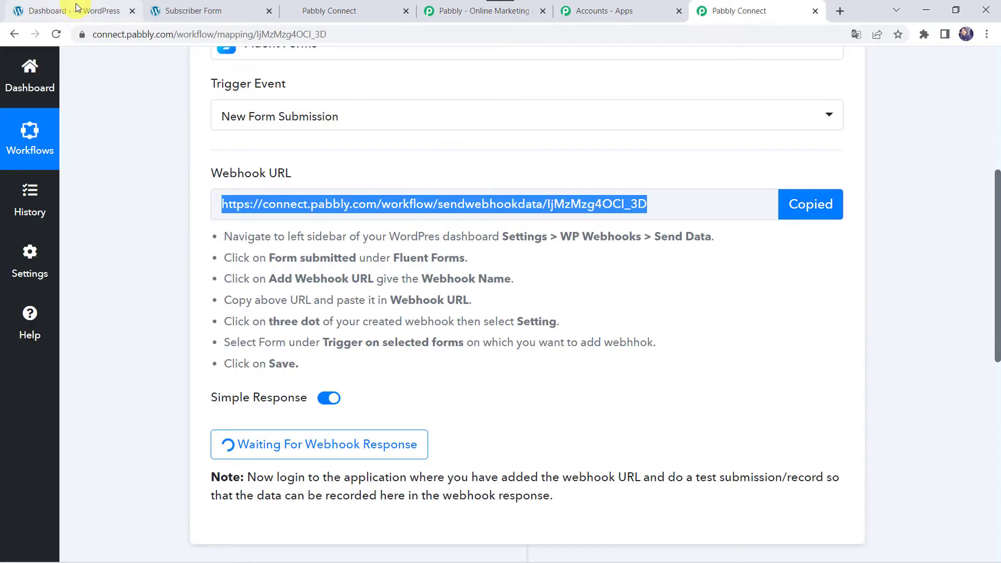
click(78, 8)
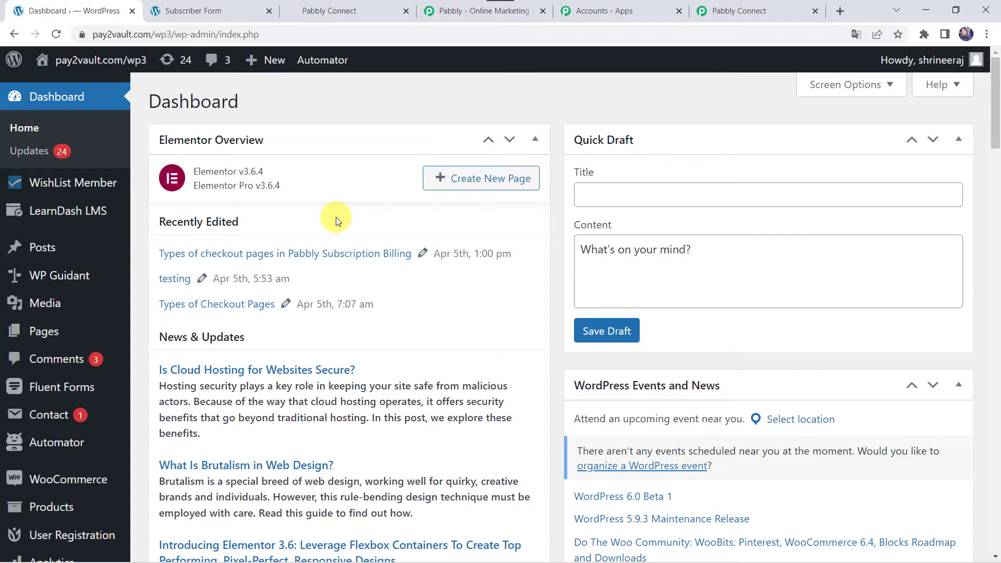
Open the Fluent Forms All Forms list and edit the Subscriber Form
mouse_move(76, 390)
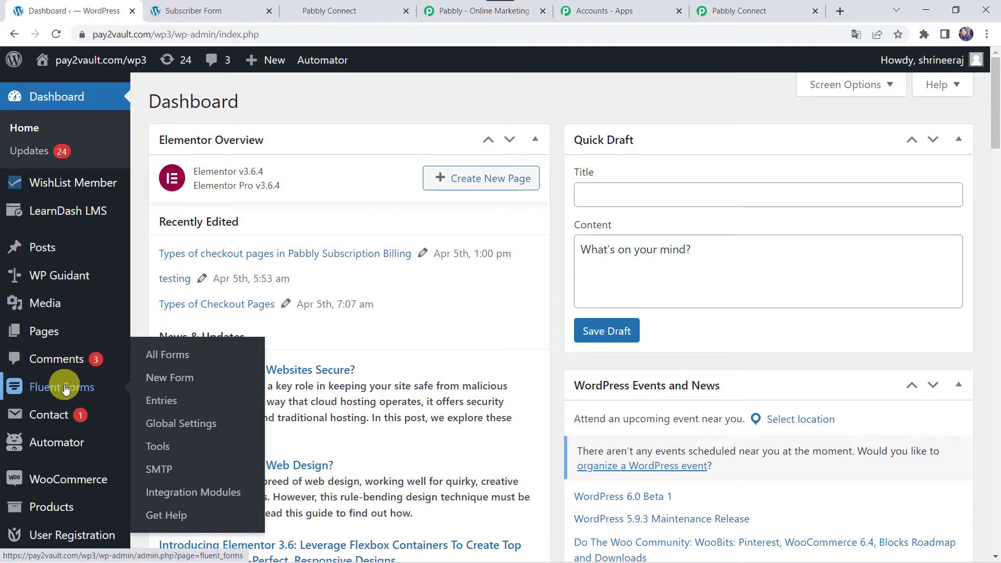
scroll(63, 390, down, 5)
scroll(65, 390, down, 1)
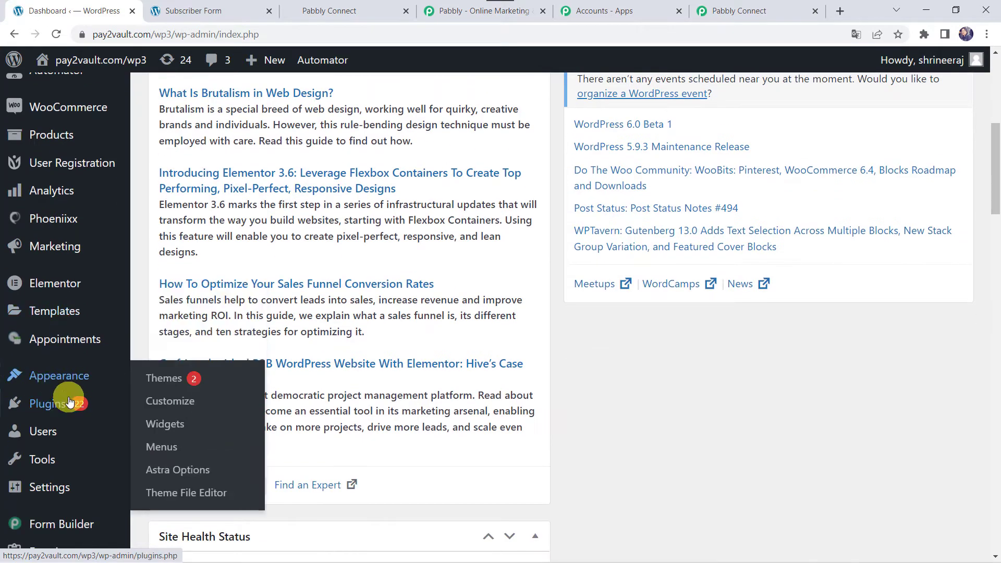
mouse_move(58, 411)
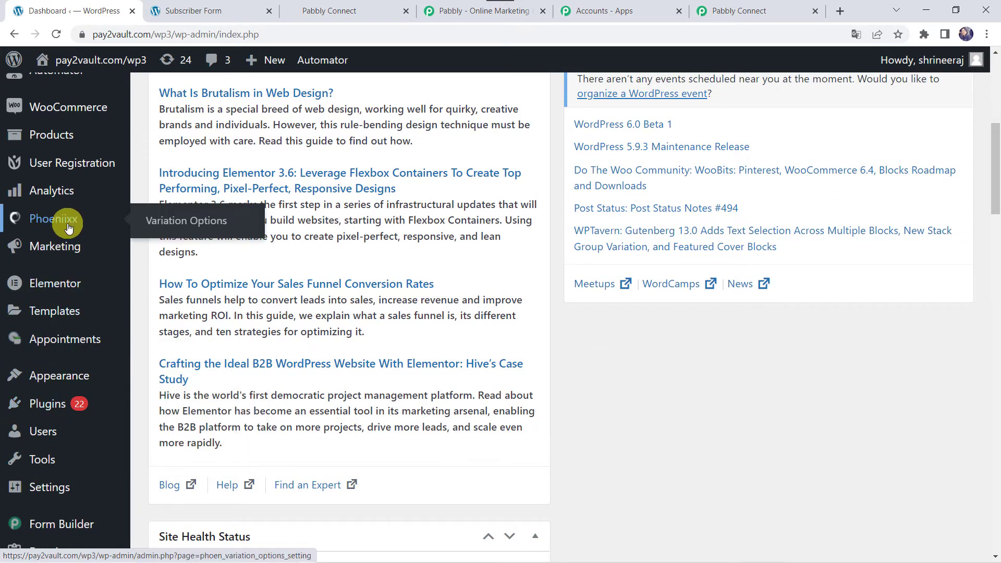
scroll(67, 219, up, 3)
mouse_move(45, 190)
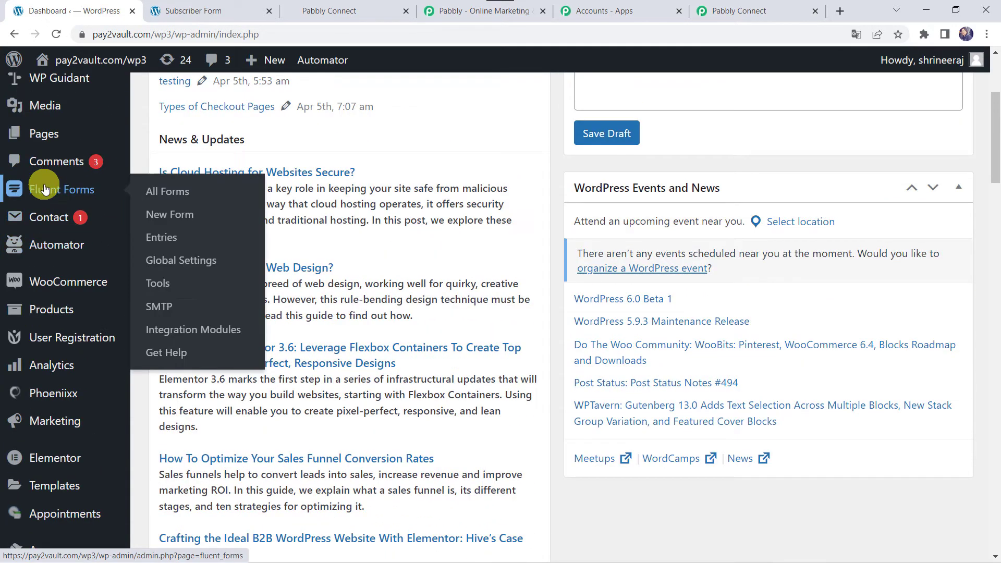
click(77, 191)
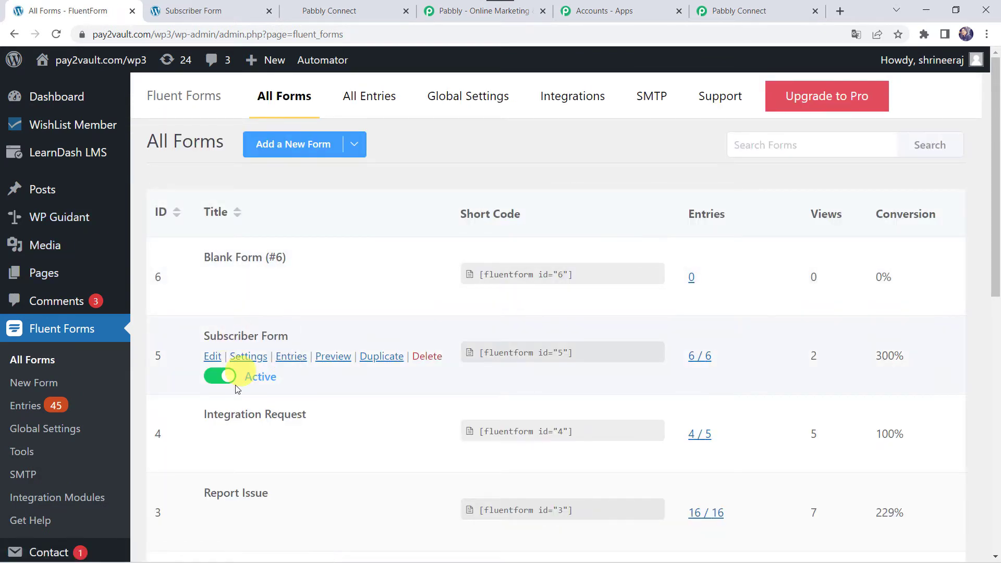
scroll(235, 498, down, 4)
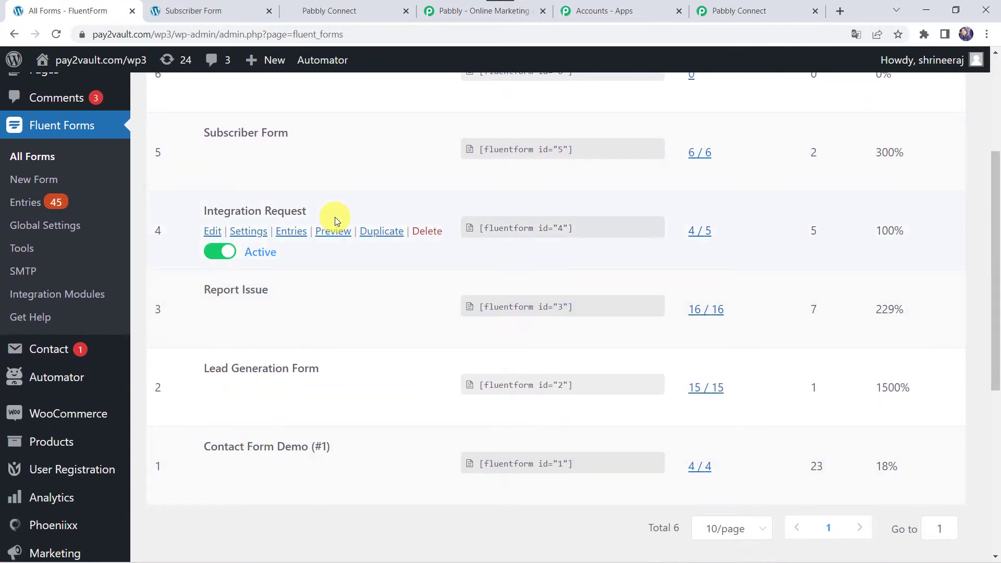
scroll(335, 219, up, 3)
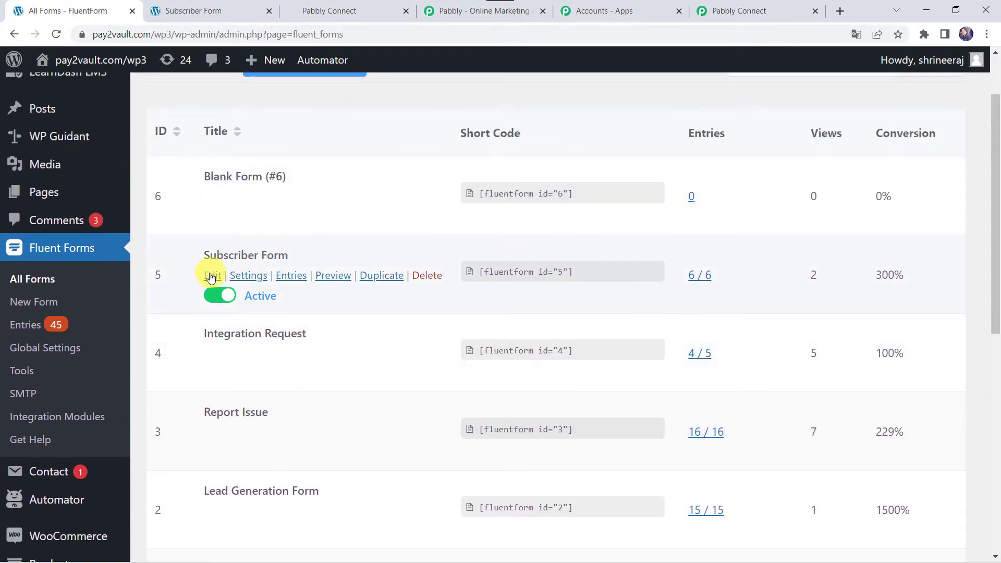
click(209, 278)
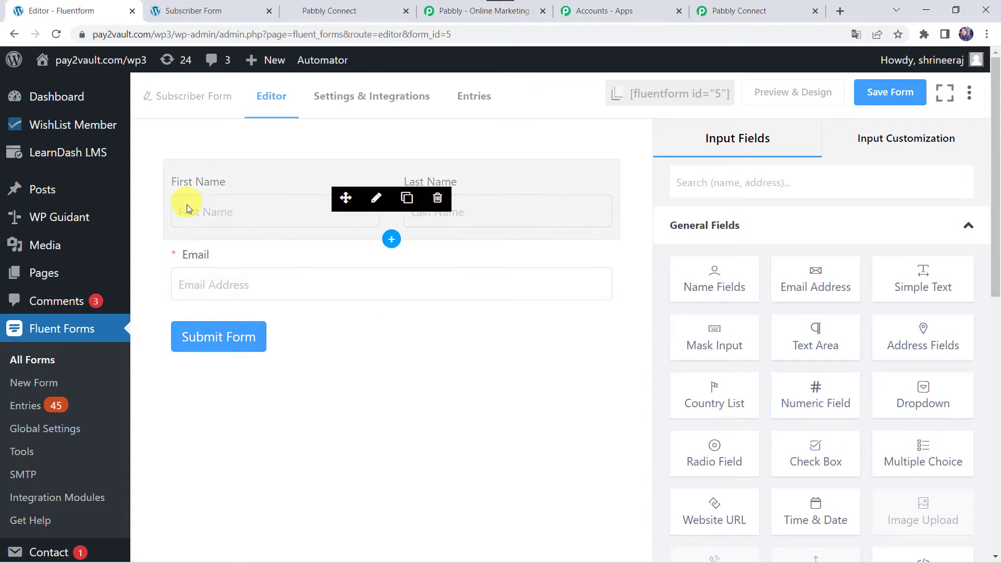
Compare the Subscriber Form's First Name, Last Name and Email fields with its live page
mouse_move(215, 264)
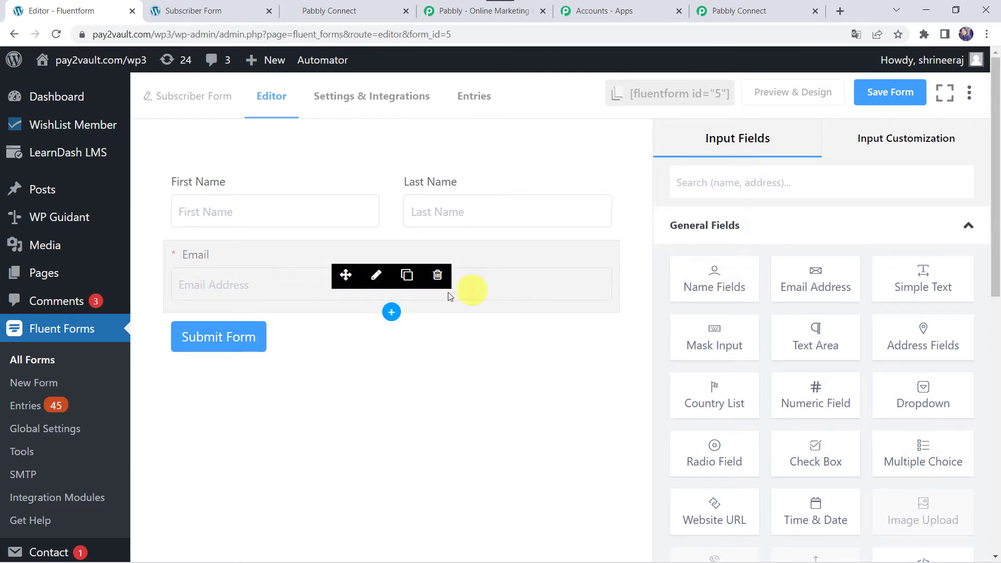
mouse_move(467, 349)
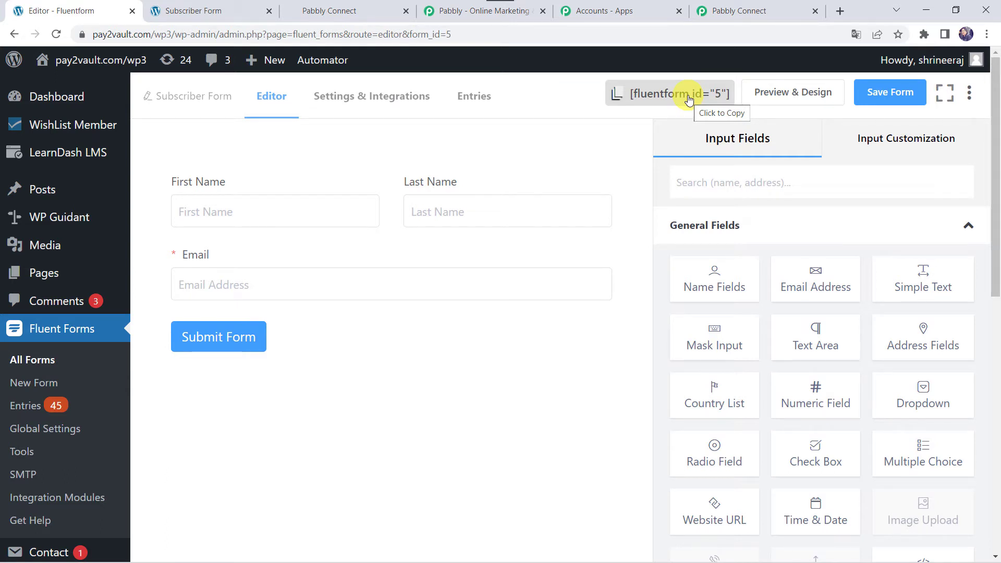
click(643, 99)
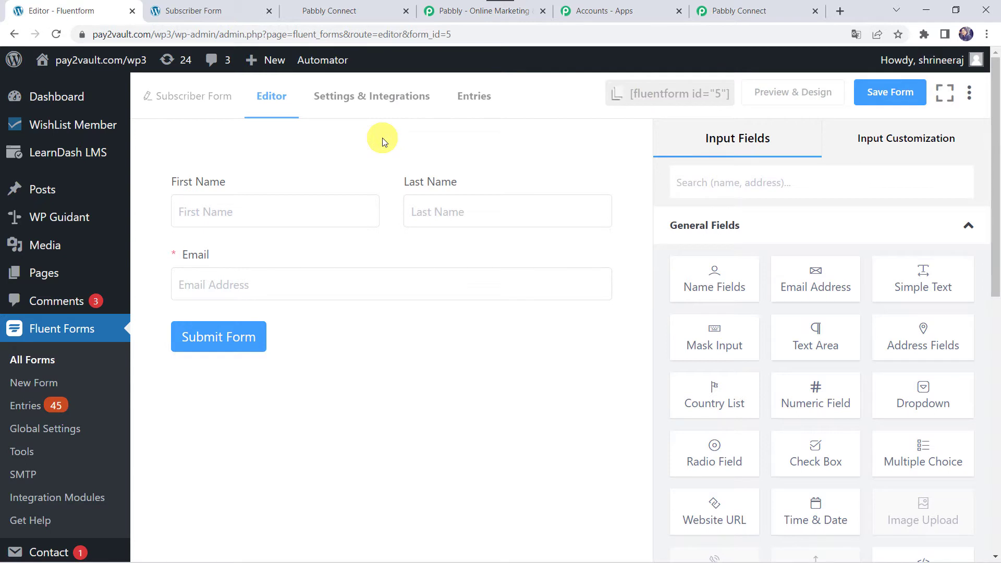
click(220, 14)
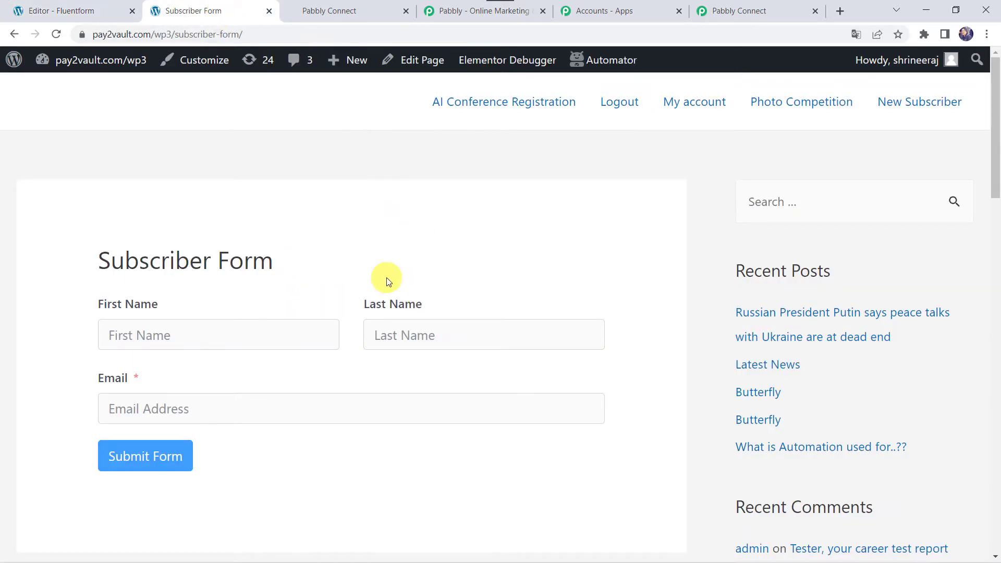
click(74, 16)
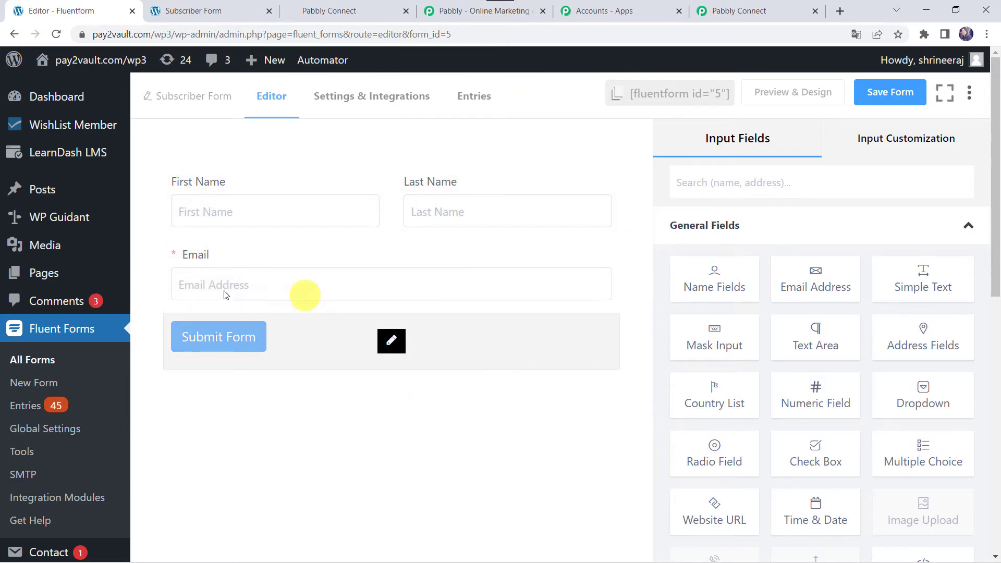
scroll(29, 474, down, 9)
Open WP Webhooks Send Data and select the Fluent Forms 'Form submitted' trigger
scroll(30, 477, down, 2)
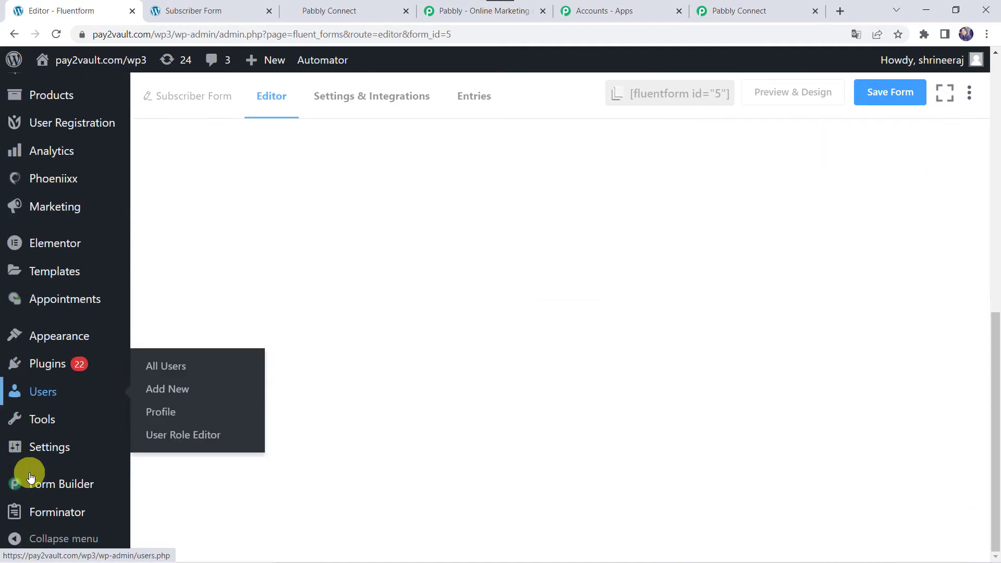
mouse_move(84, 446)
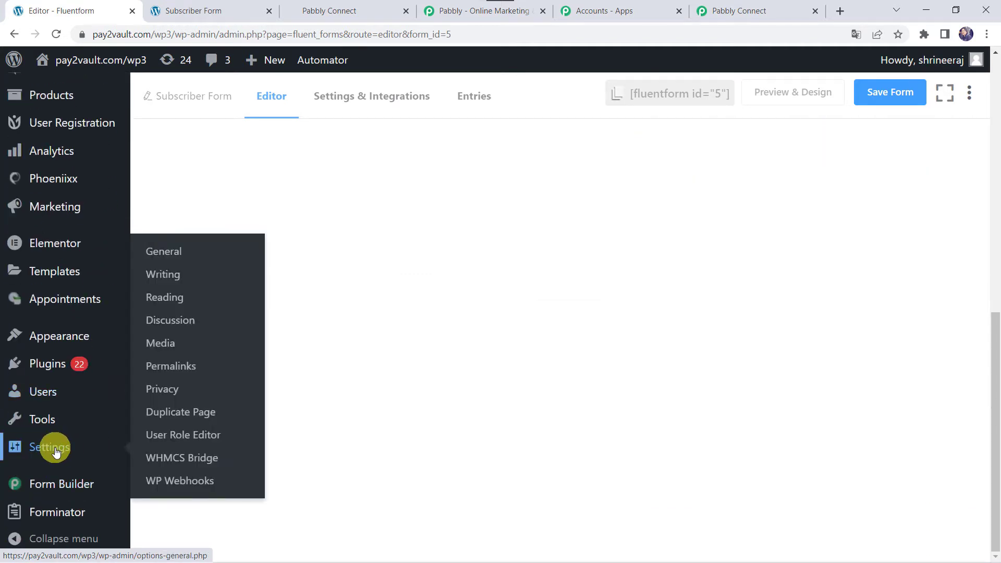
click(215, 481)
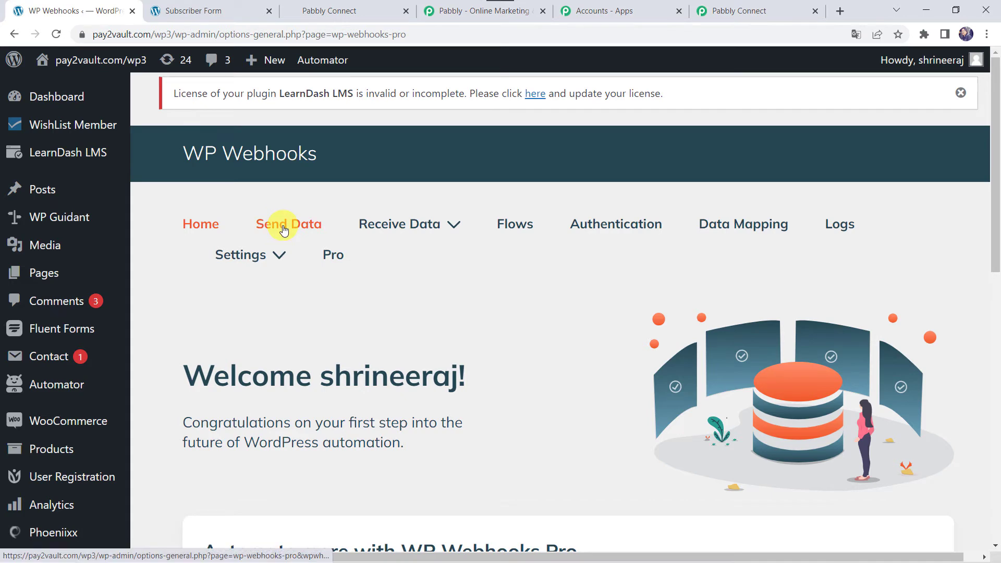
click(283, 230)
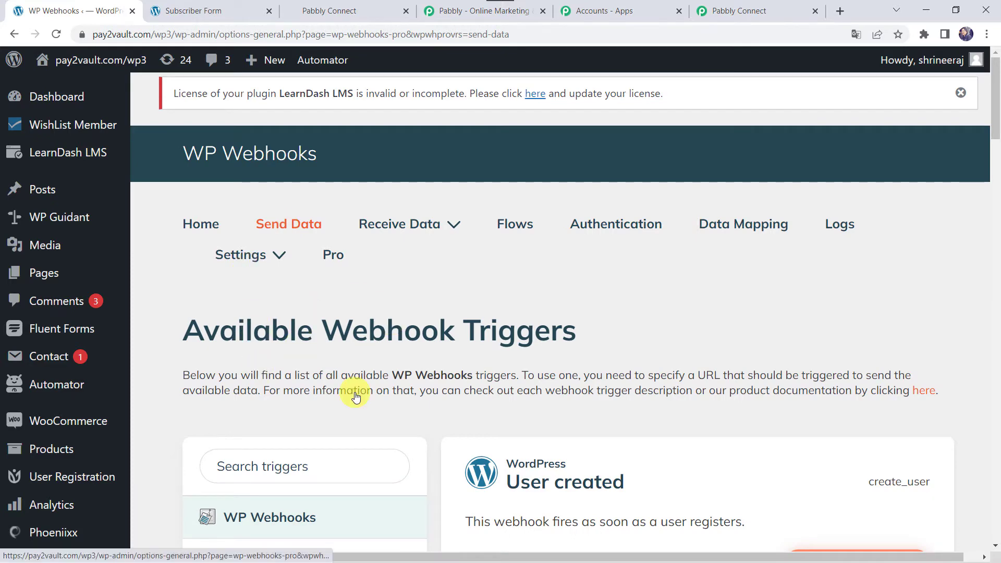
scroll(363, 398, down, 3)
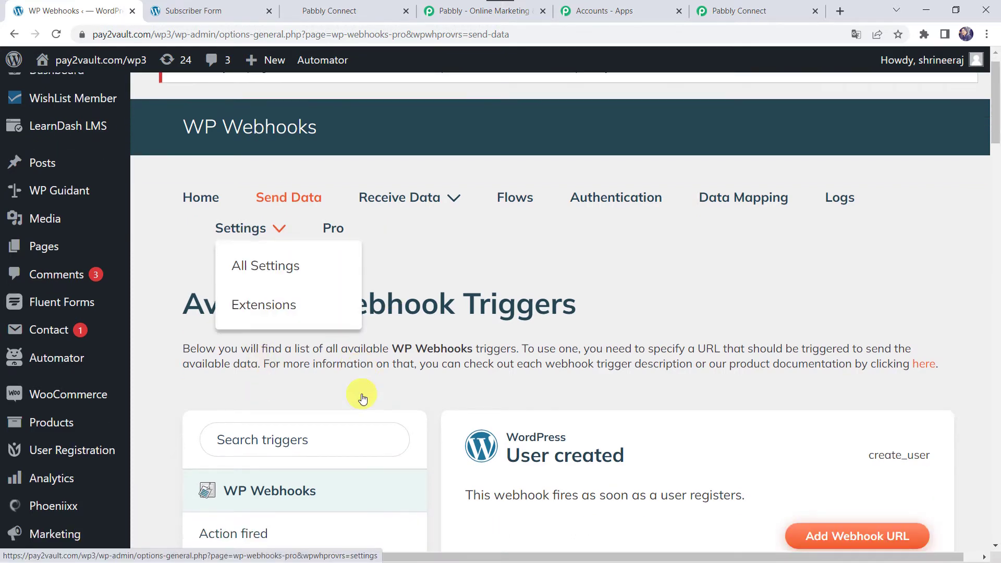
scroll(375, 240, down, 15)
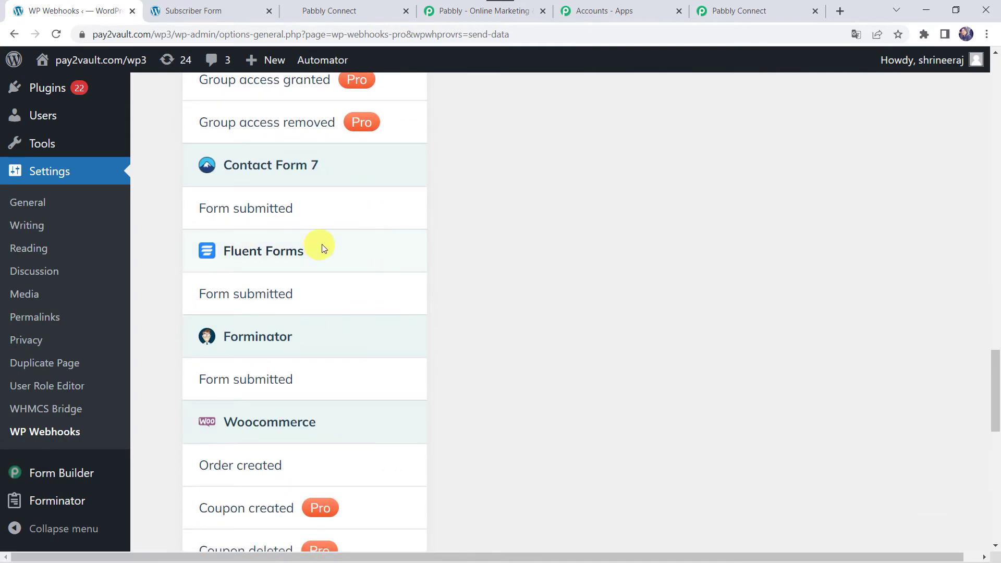
click(236, 299)
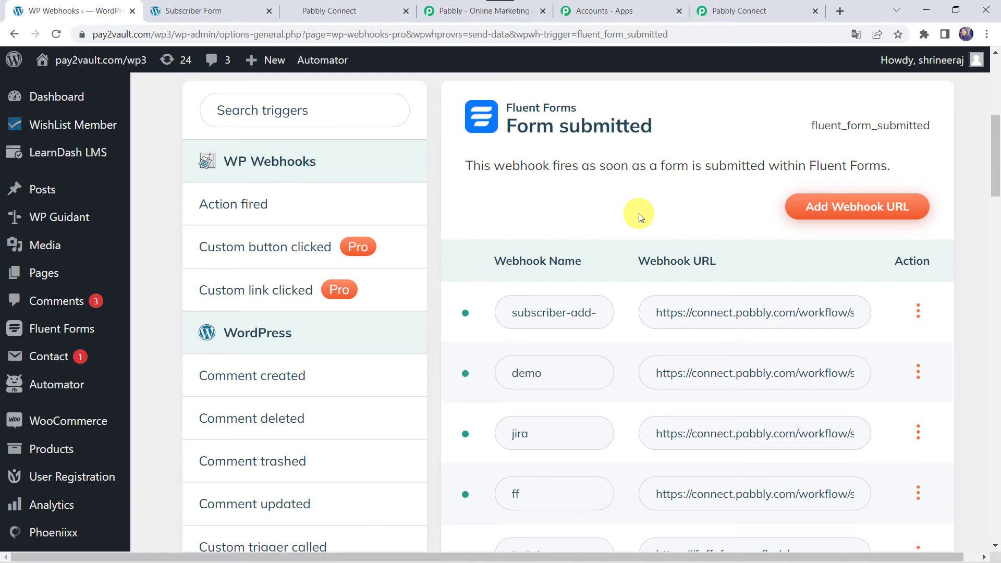
Add a webhook named 'GoHighLevel Integration' with the copied Pabbly Connect URL
click(845, 213)
click(908, 213)
click(436, 193)
text(GoHighLe)
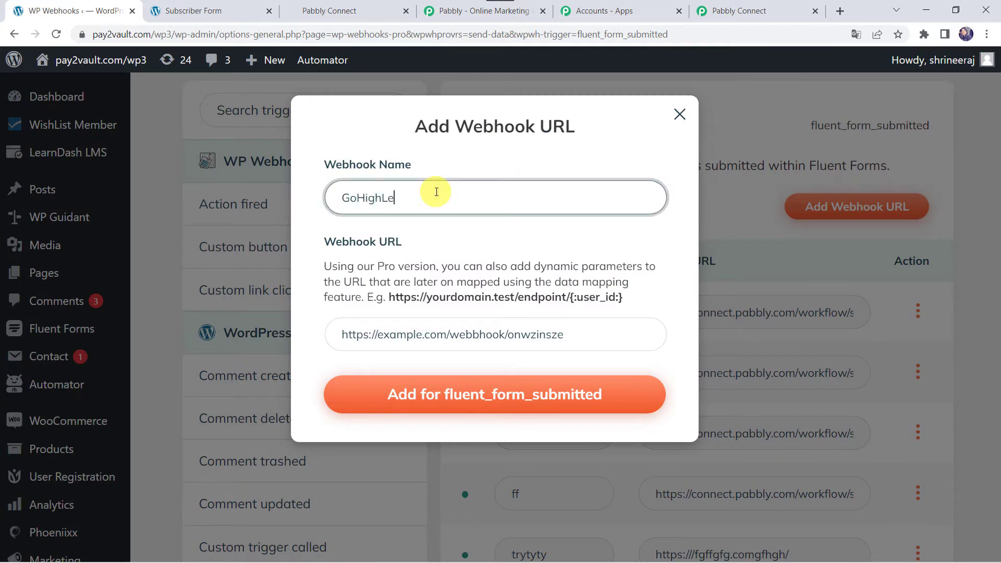
text(vel Integration)
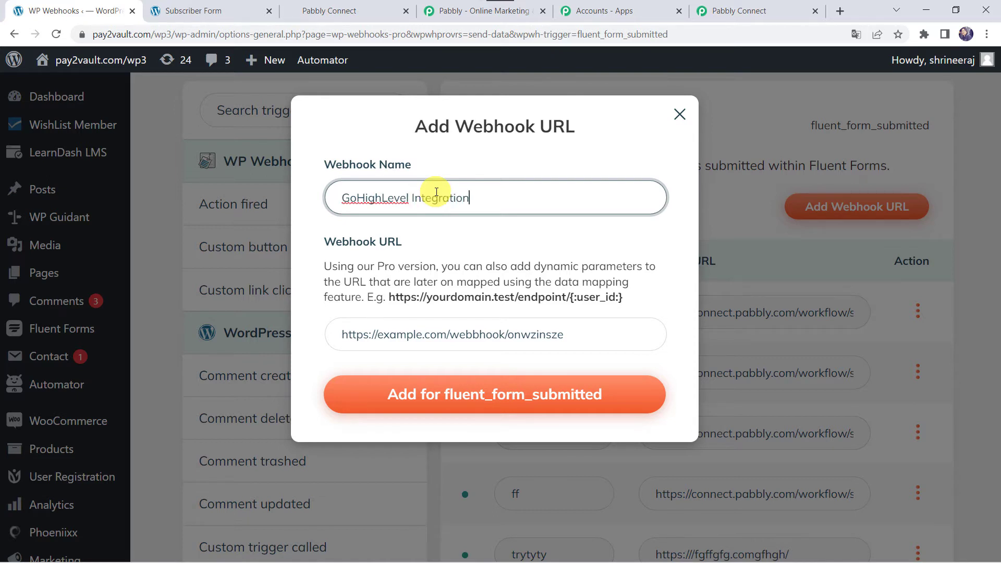
click(379, 343)
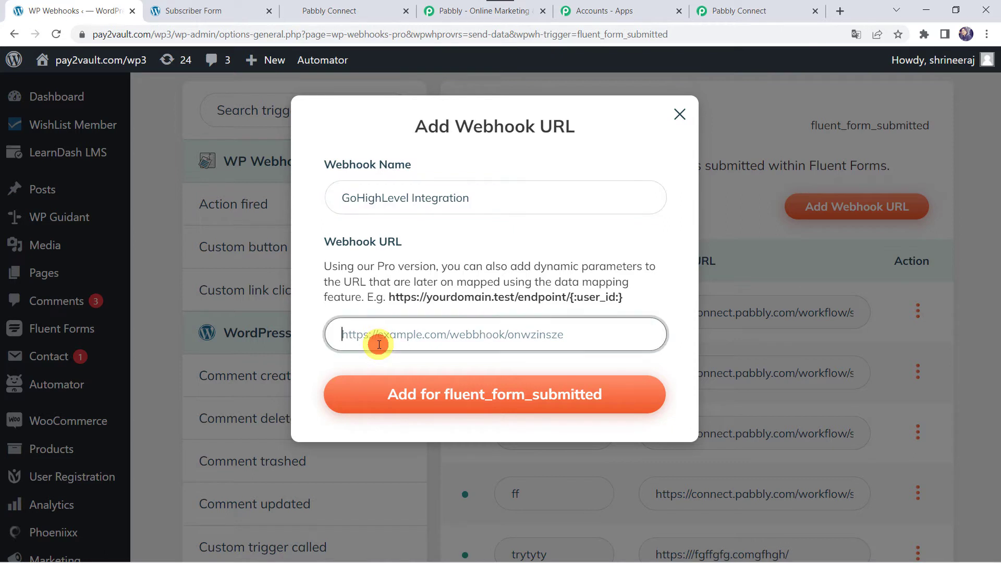
right_click(379, 344)
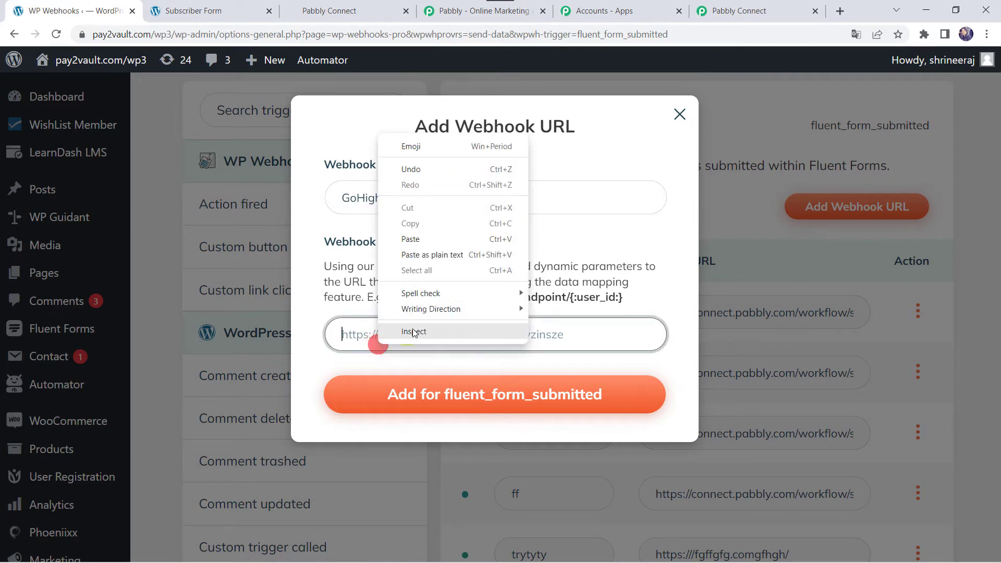
click(439, 241)
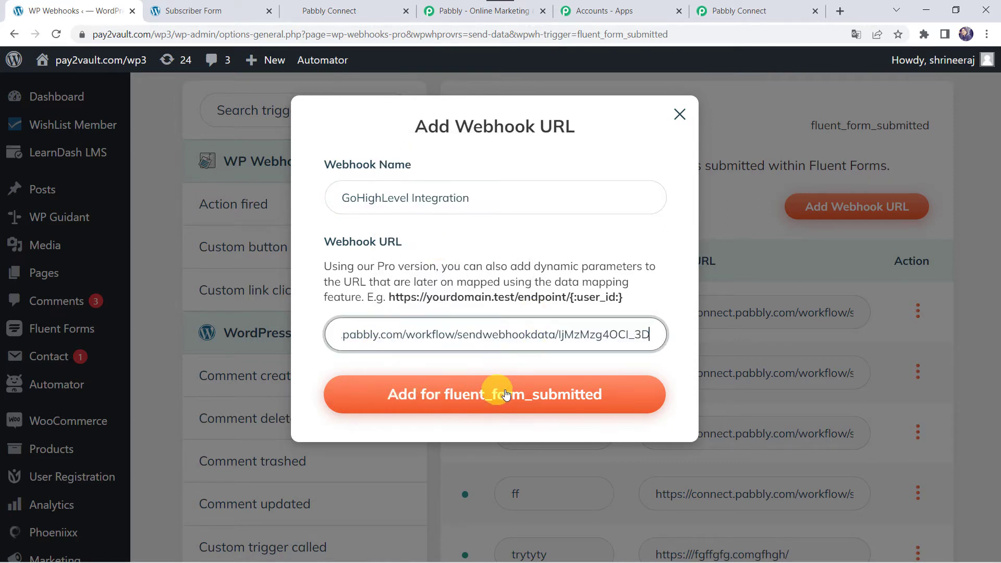
click(536, 396)
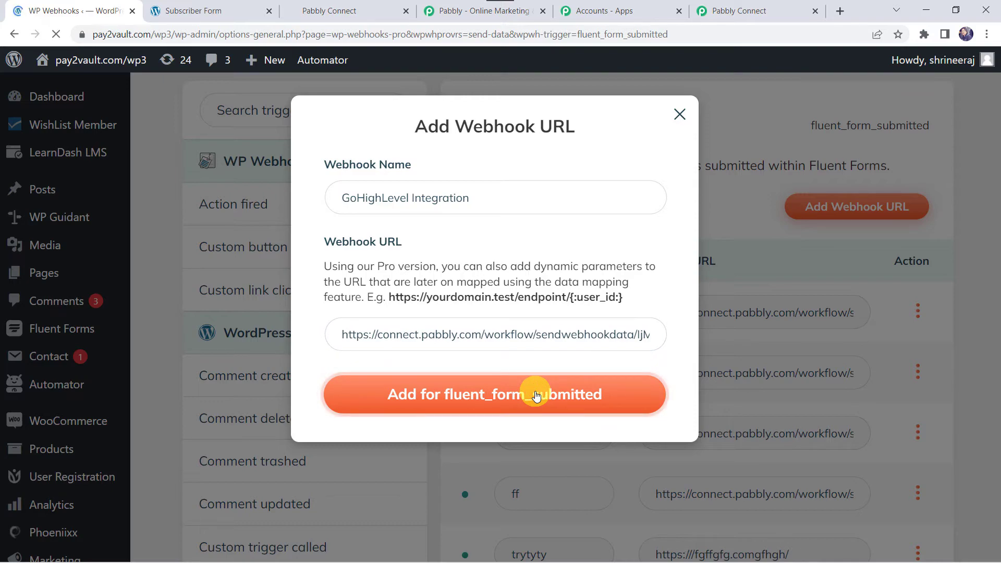
scroll(536, 395, down, 20)
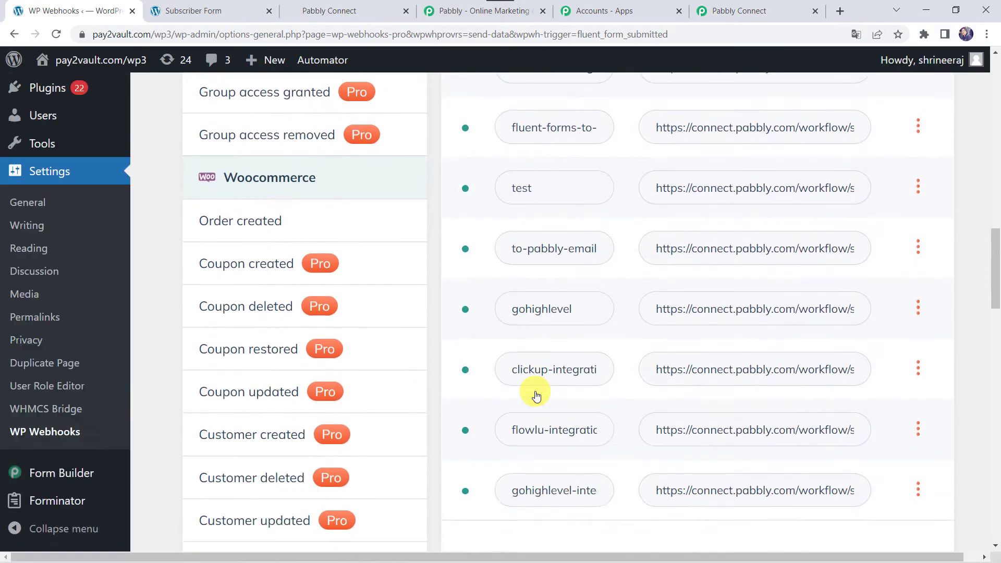
scroll(566, 167, up, 3)
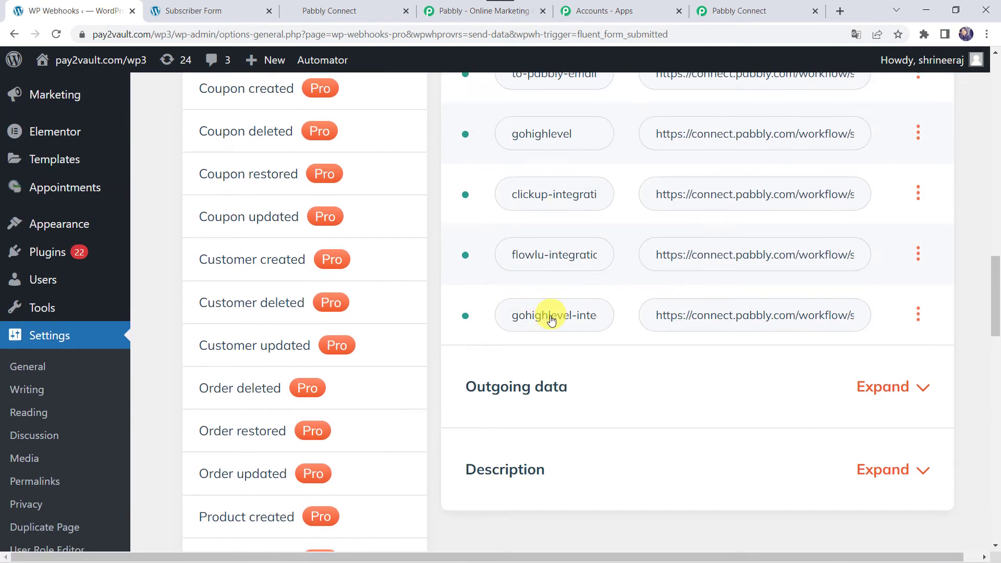
Restrict the GoHighLevel webhook to fire only for Subscriber Form and save the settings
click(918, 316)
click(941, 421)
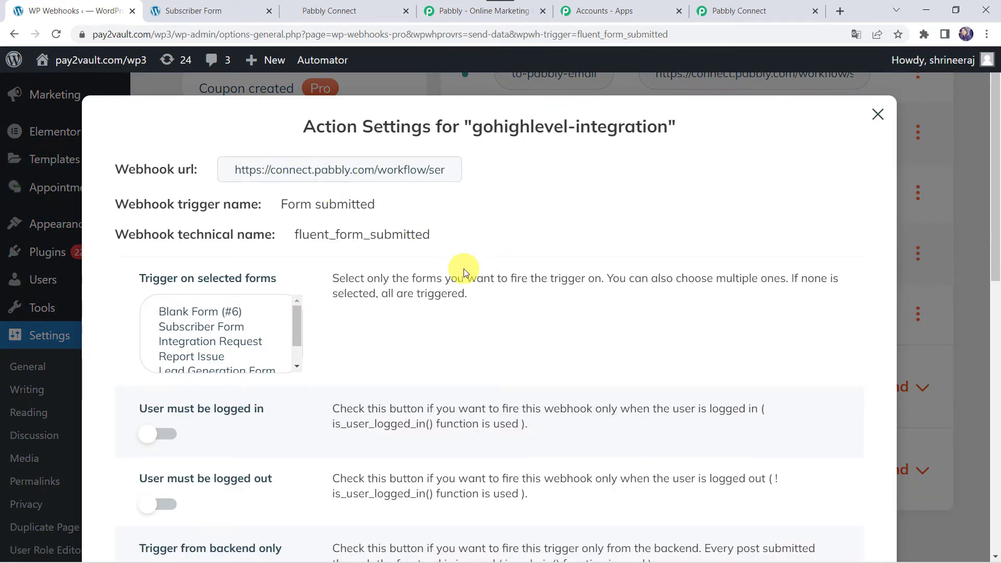
scroll(464, 268, down, 1)
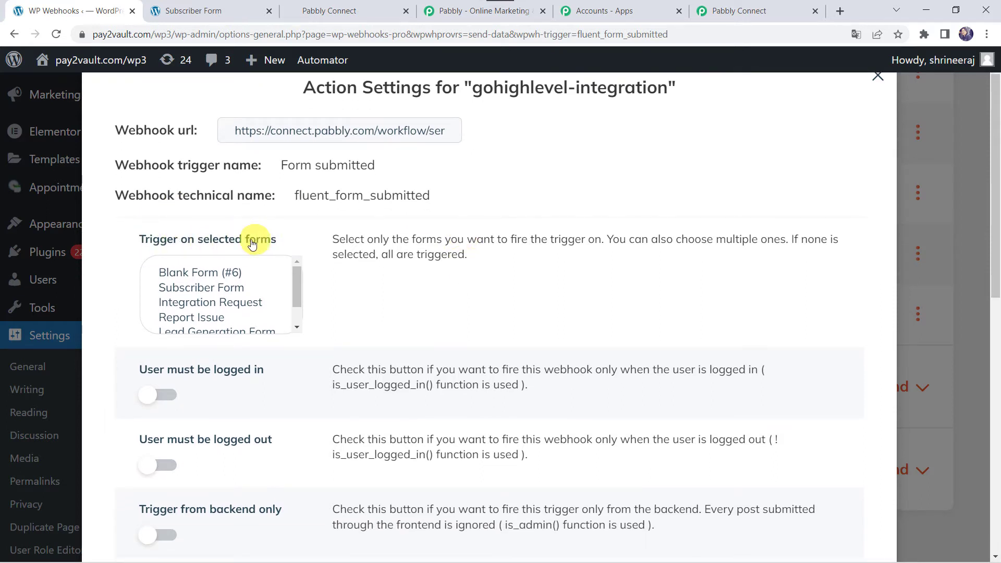
click(241, 288)
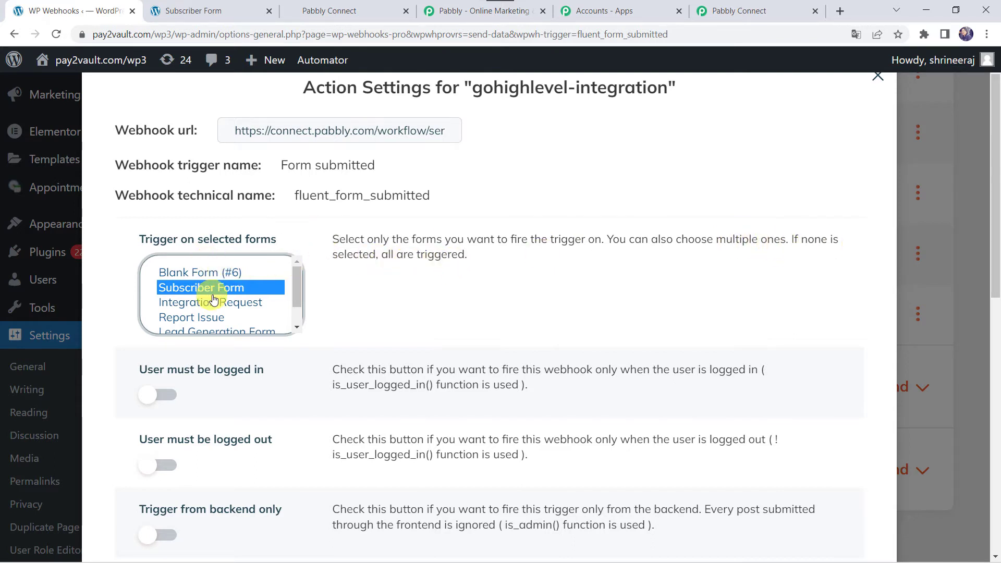
scroll(329, 324, down, 2)
scroll(329, 324, down, 8)
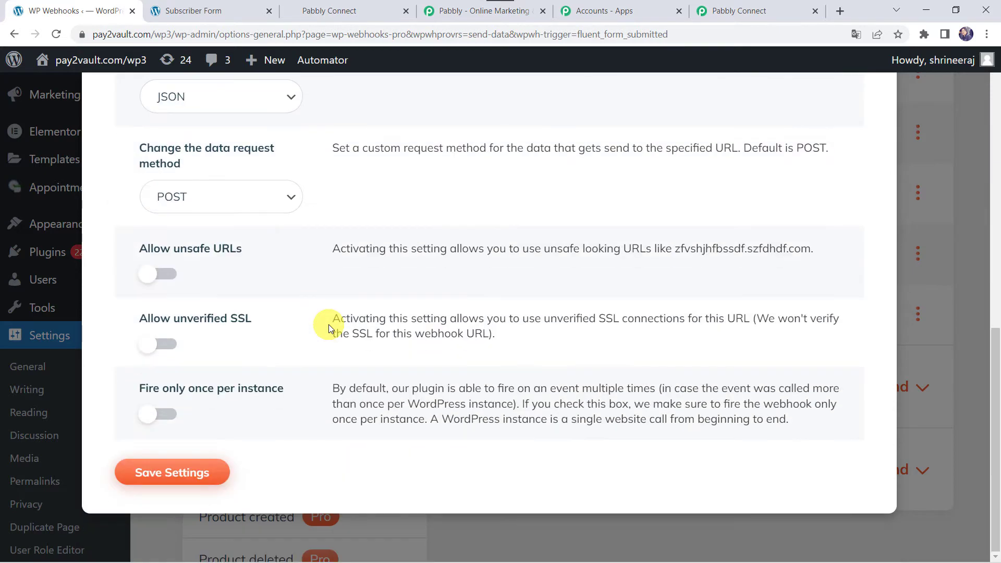
click(159, 473)
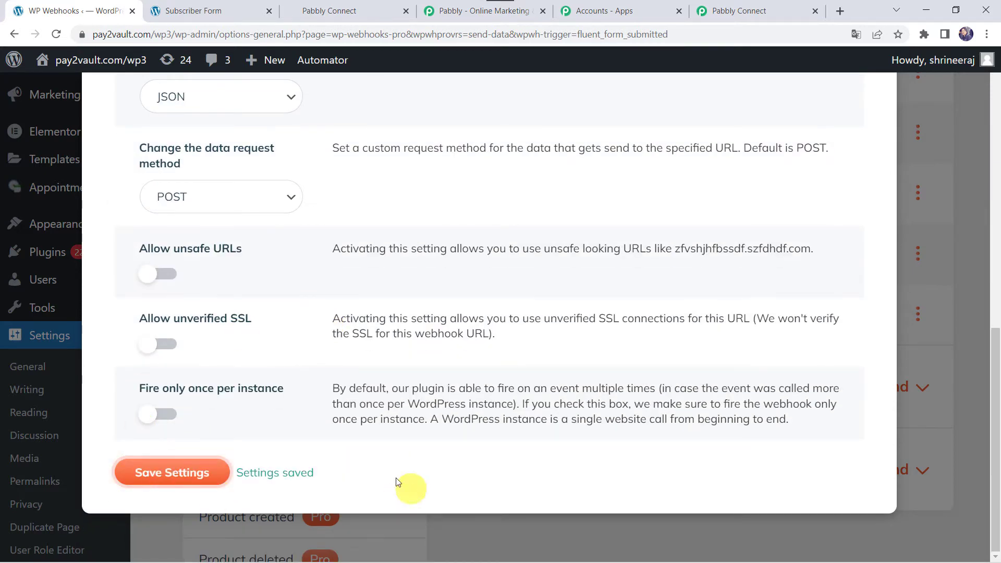
scroll(594, 252, up, 10)
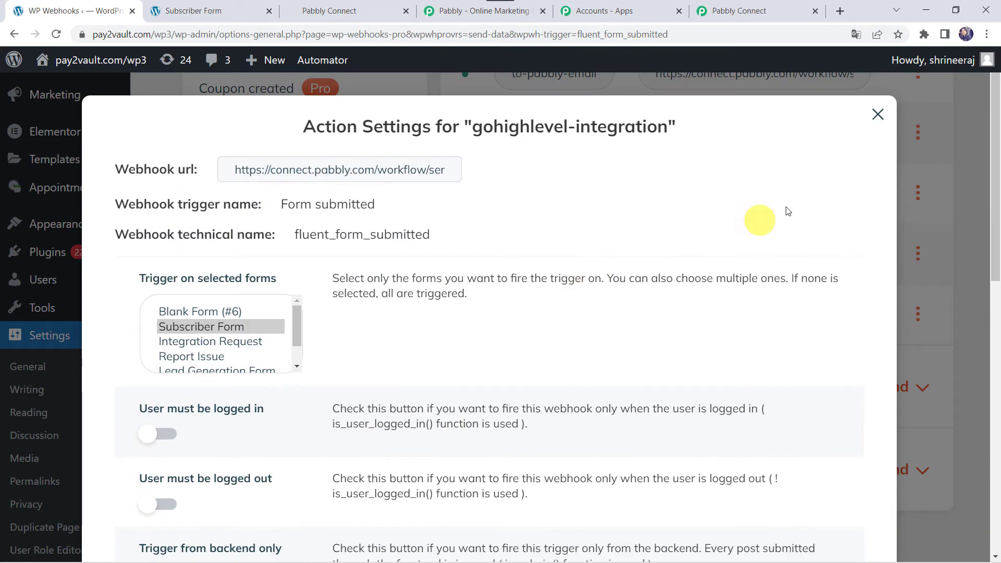
click(877, 114)
click(777, 10)
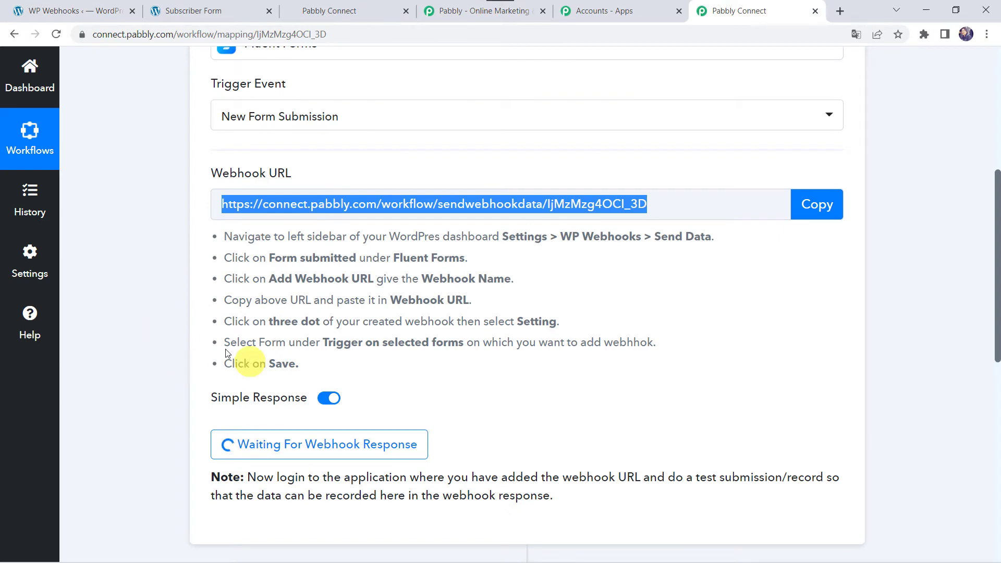
Leave the Fluent Forms trigger waiting for a webhook response before submitting a test entry
scroll(163, 363, down, 3)
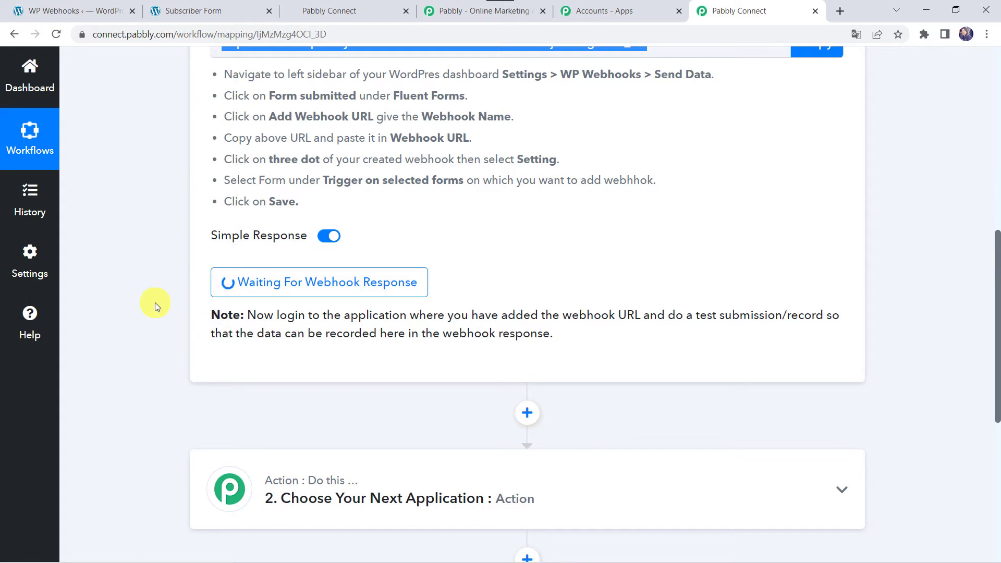
click(205, 11)
Submit a test Subscriber Form entry with a first name, last name and email address
click(175, 338)
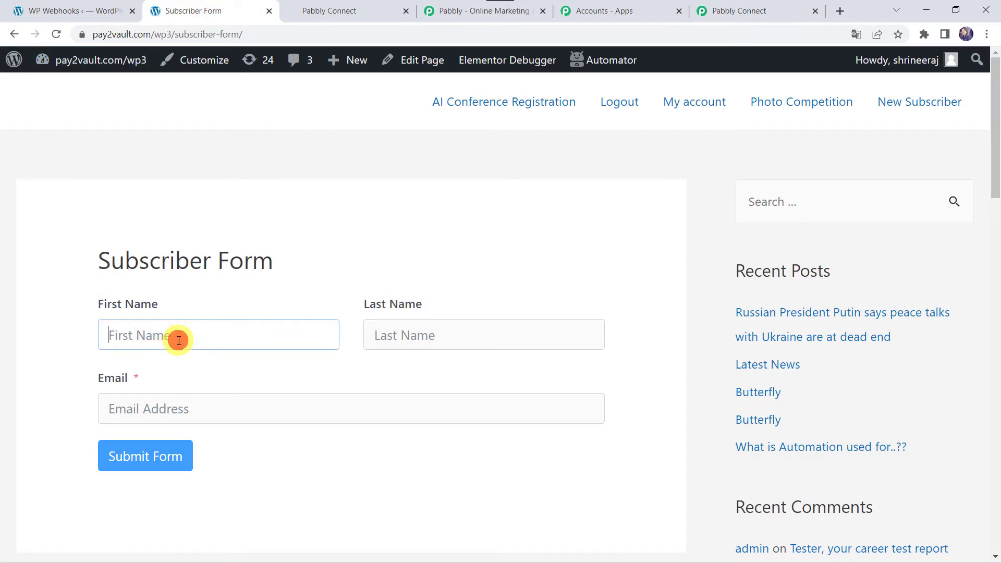
key(Tab)
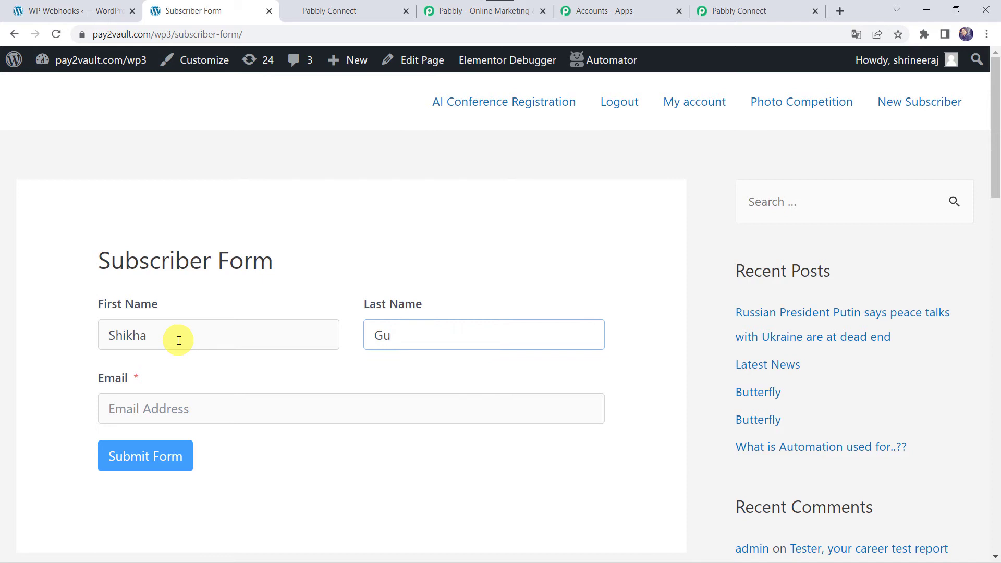
key(Tab)
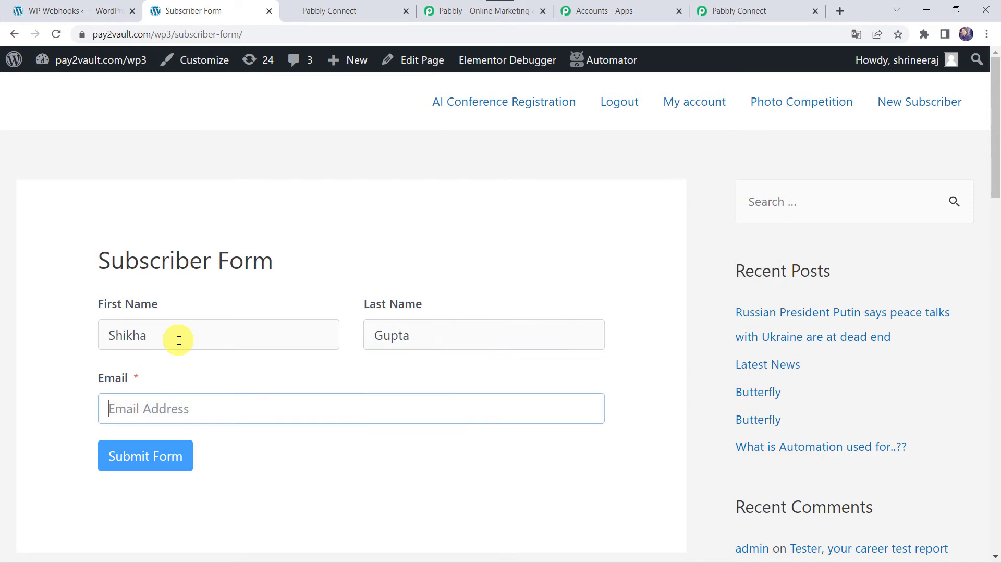
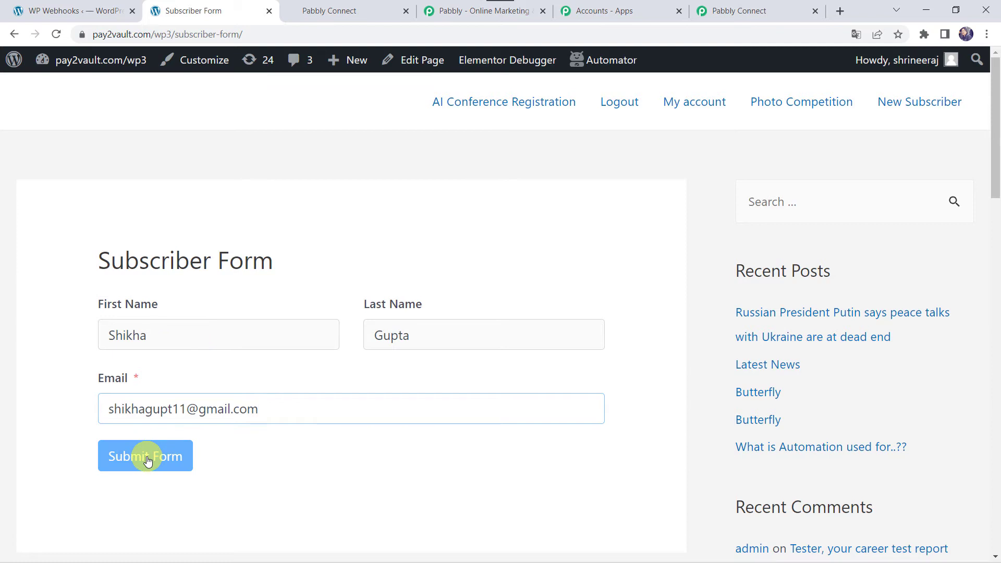
click(147, 460)
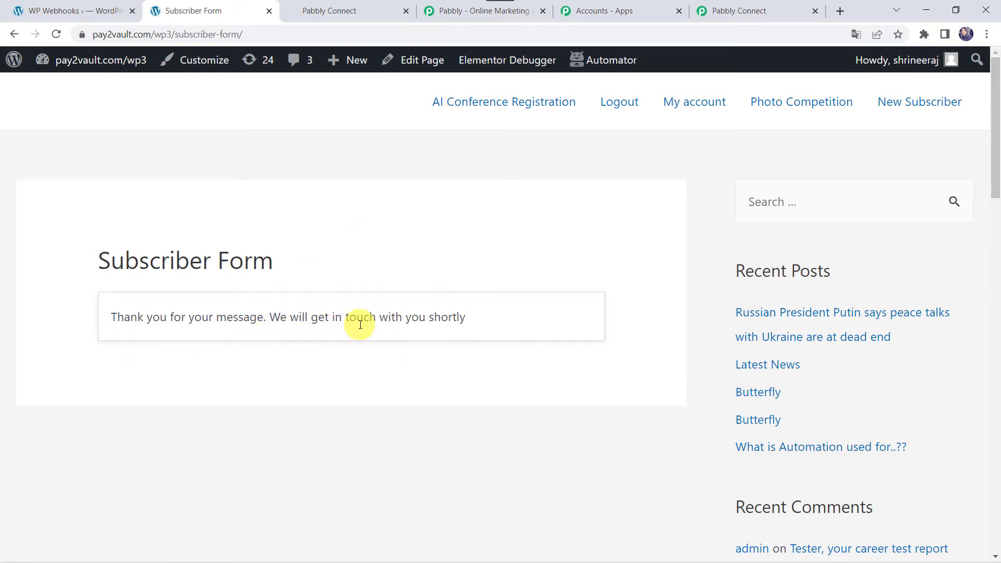
click(753, 8)
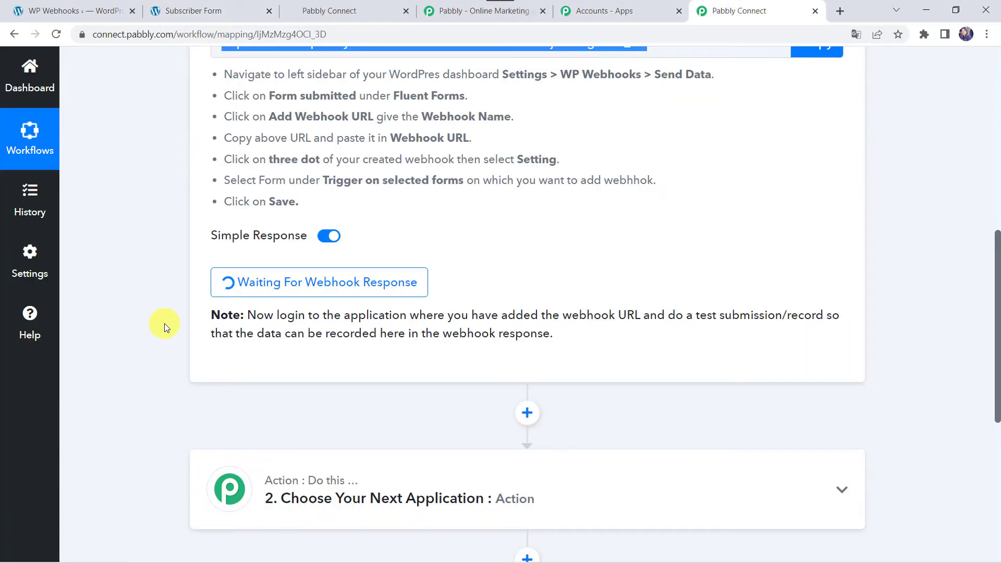
Review the captured webhook data (Form Id 5, Subscriber Form) and expand the action step
scroll(164, 324, down, 5)
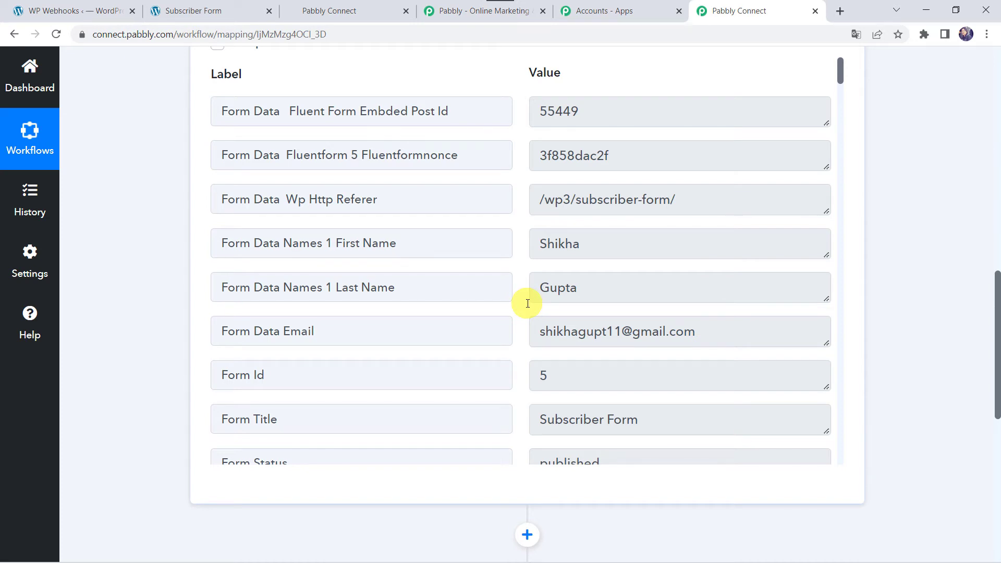
scroll(138, 474, down, 10)
click(417, 111)
Set step 2 to HighLevel with the Create Contact action event and start connecting an account
click(269, 211)
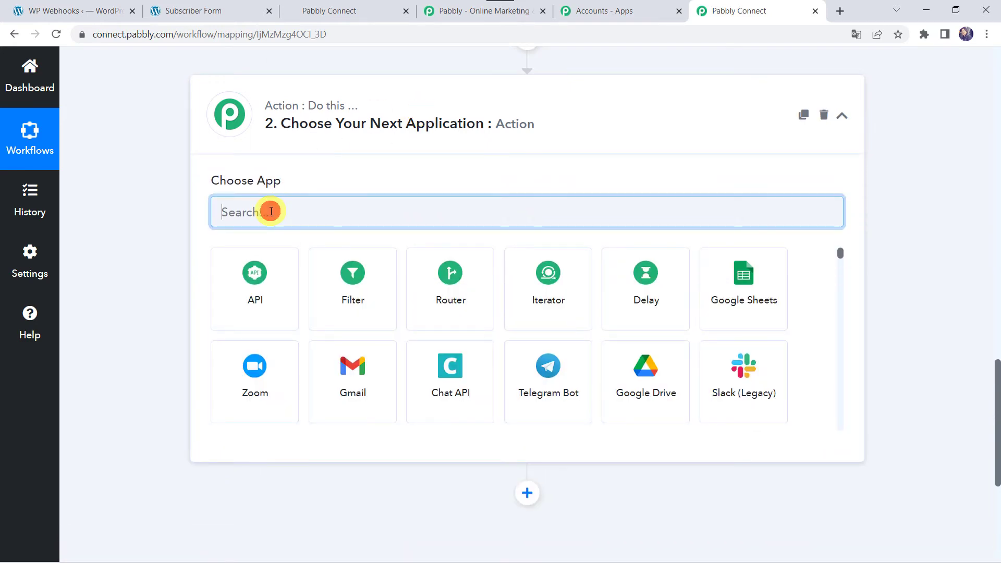
text(G)
key(BackSpace)
text(Hi)
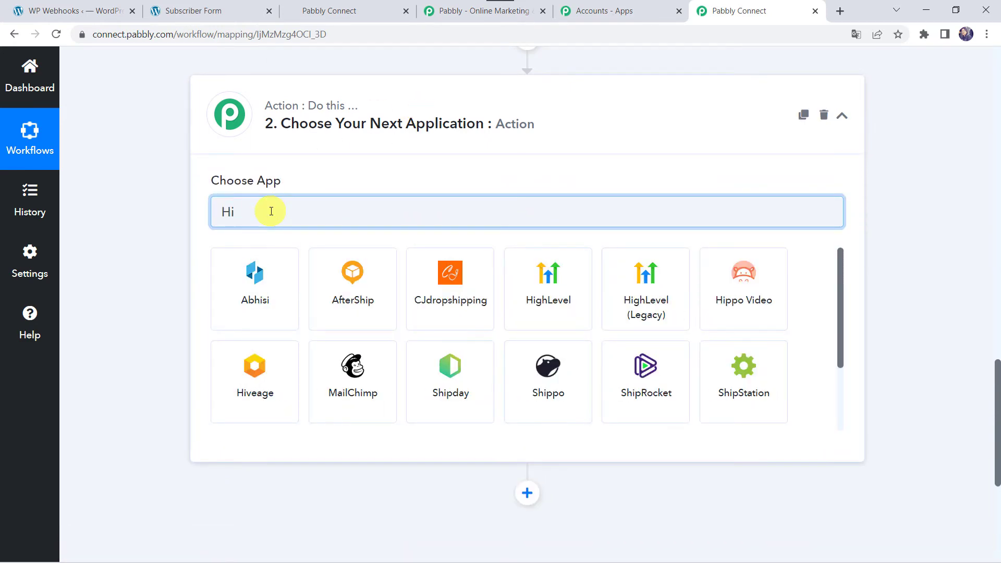
text(gh)
click(250, 317)
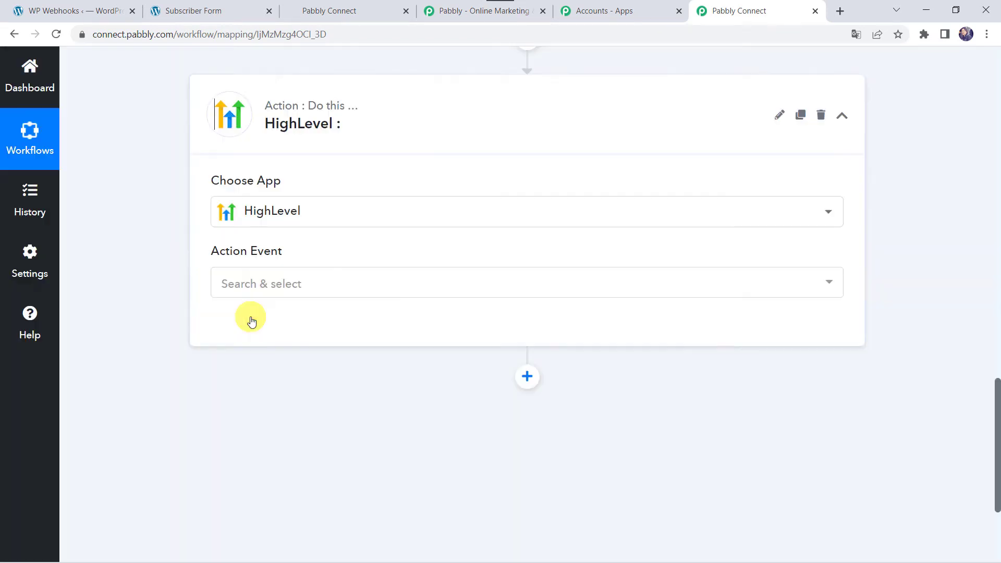
click(281, 291)
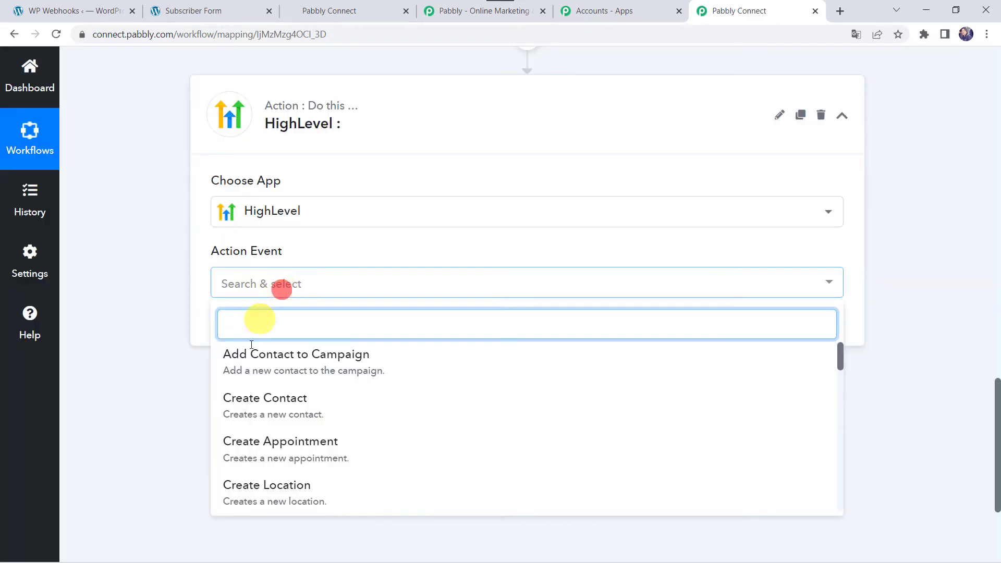
click(245, 403)
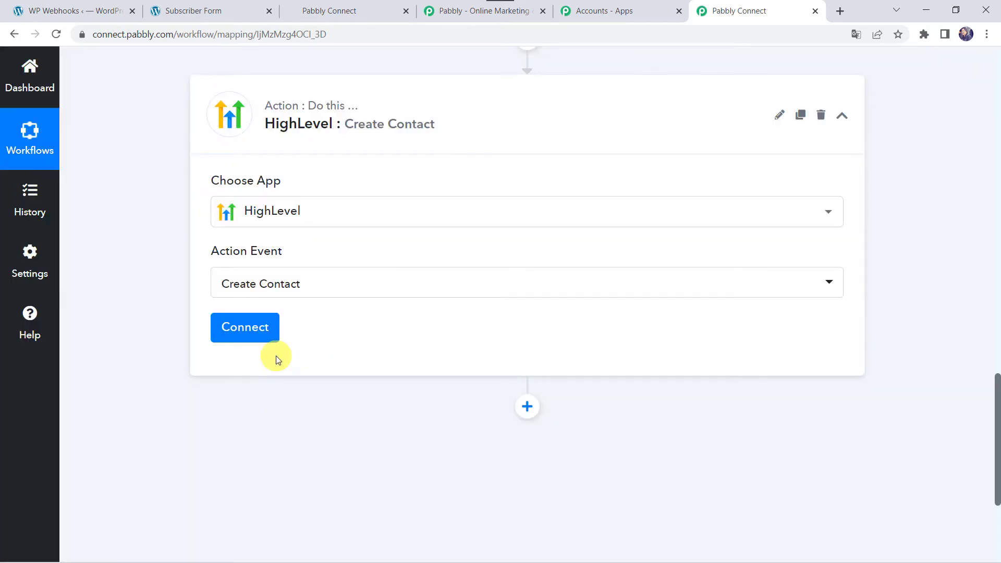
click(243, 330)
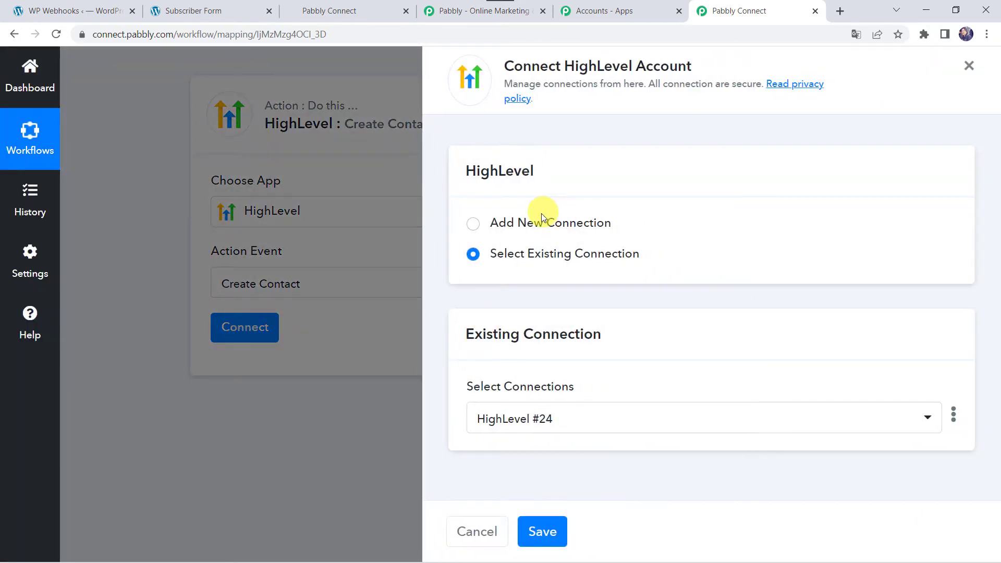
Add a new HighLevel #25 connection, then switch to the GoHighLevel tab for the API key
click(536, 230)
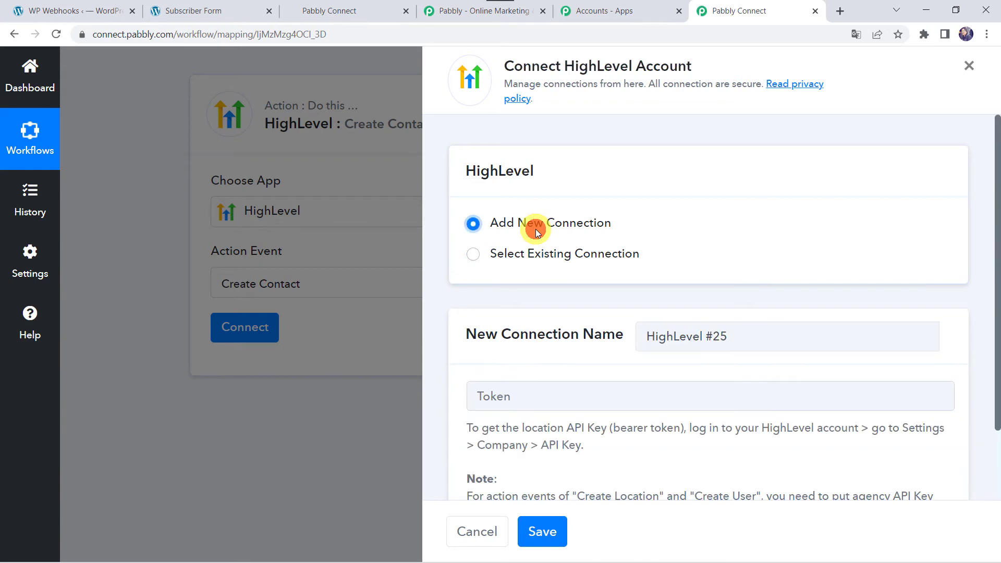
scroll(537, 347, down, 2)
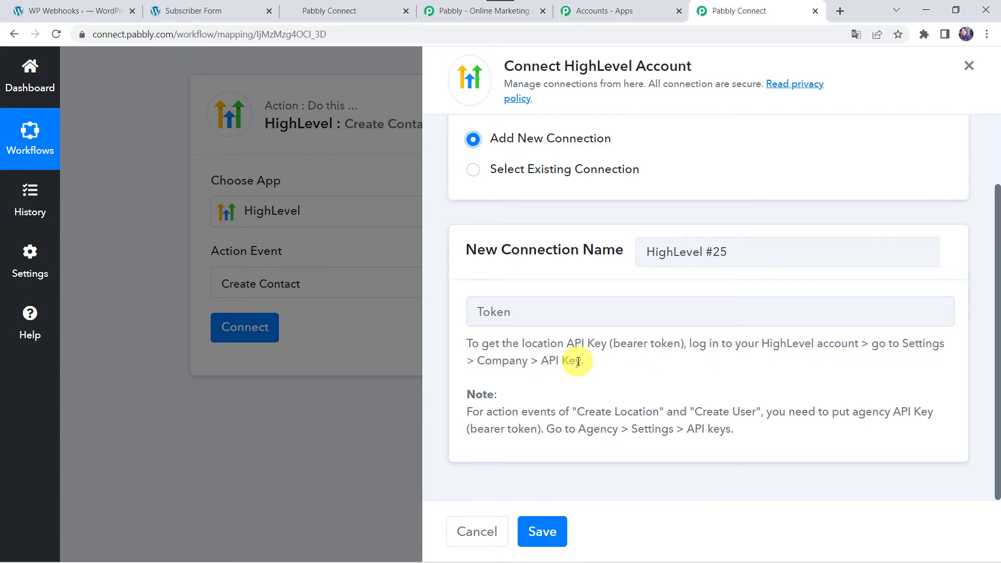
click(355, 14)
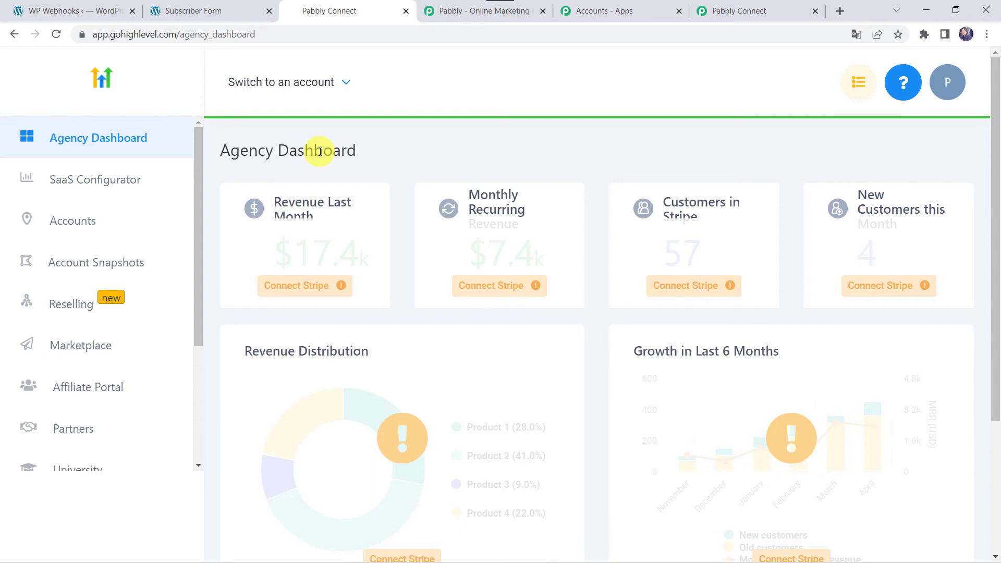
Copy the Arya Associates location API key from GoHighLevel's Settings > API Keys page
scroll(94, 429, down, 4)
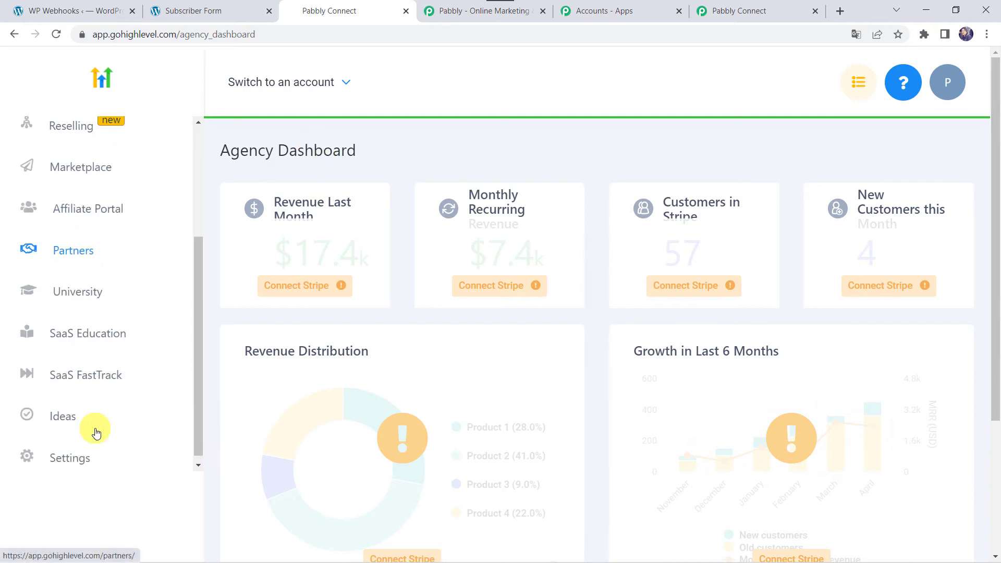
click(72, 455)
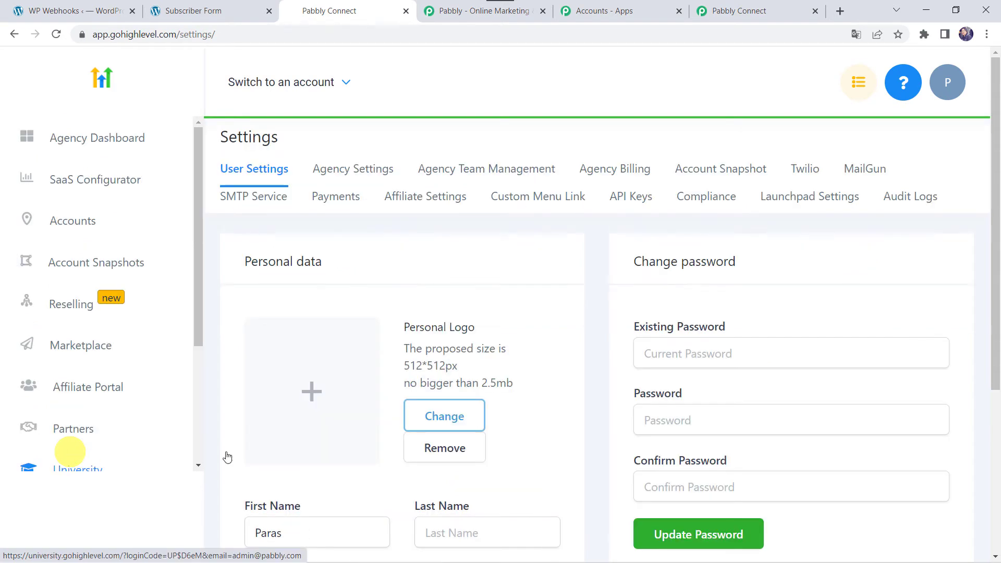
click(628, 203)
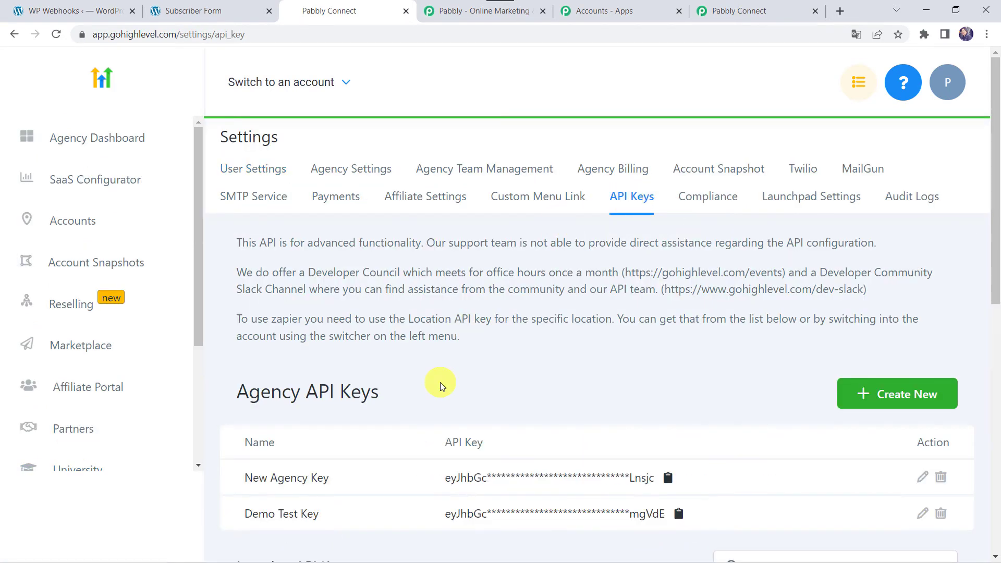
scroll(439, 385, down, 3)
scroll(440, 385, down, 2)
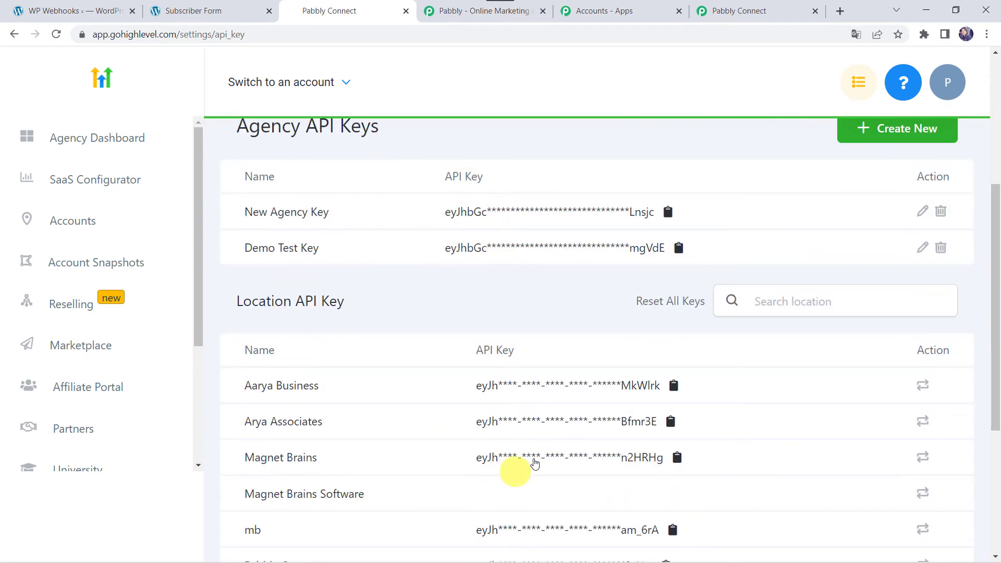
scroll(417, 418, down, 2)
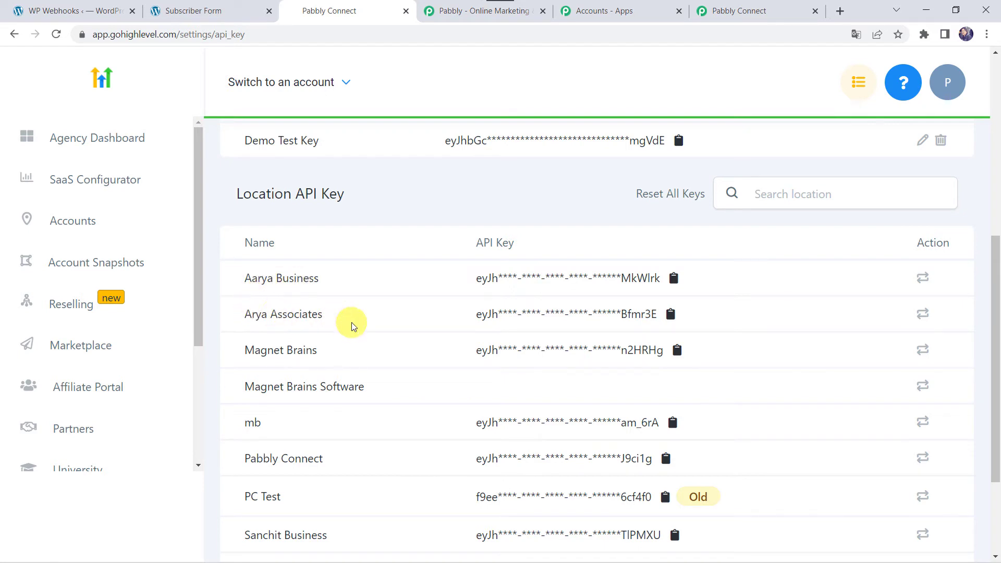
click(567, 315)
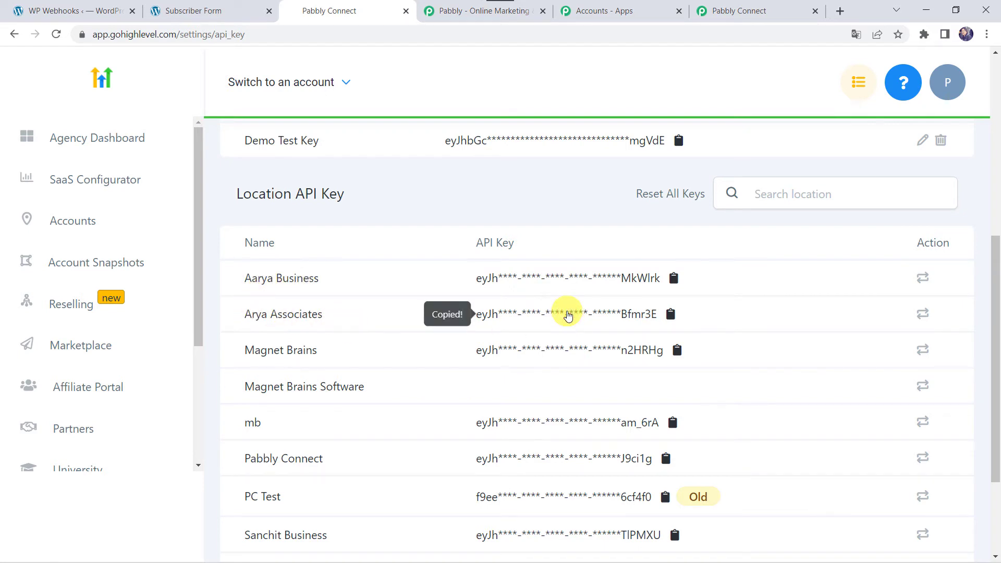
click(749, 11)
Paste the copied API key into the Token field and save the HighLevel #25 connection
click(552, 320)
right_click(552, 320)
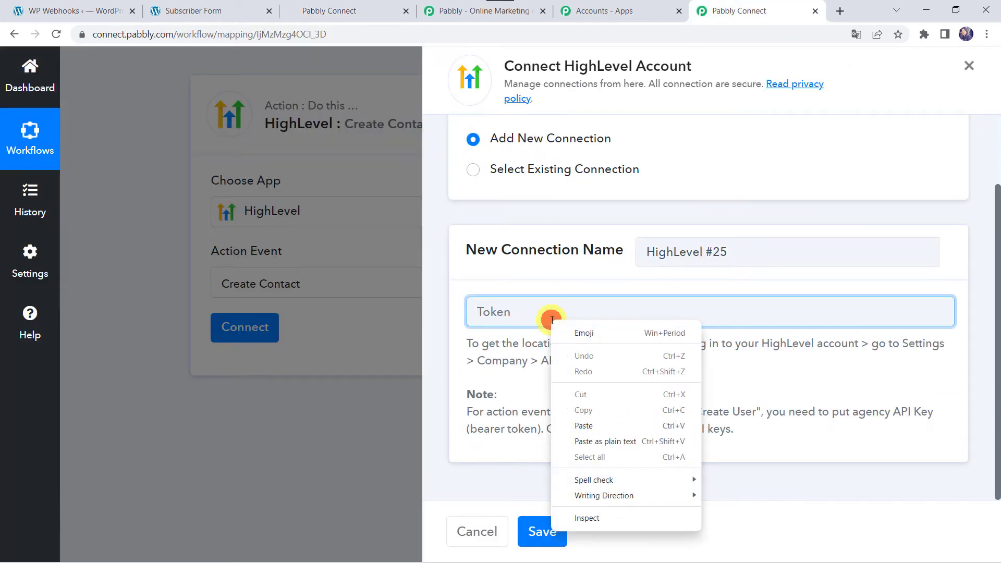
click(582, 426)
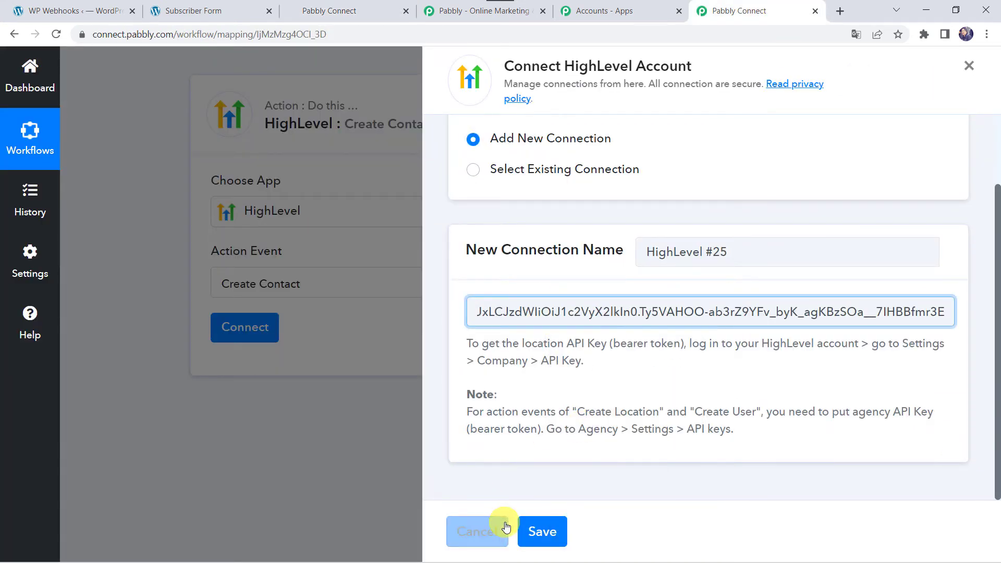
click(553, 536)
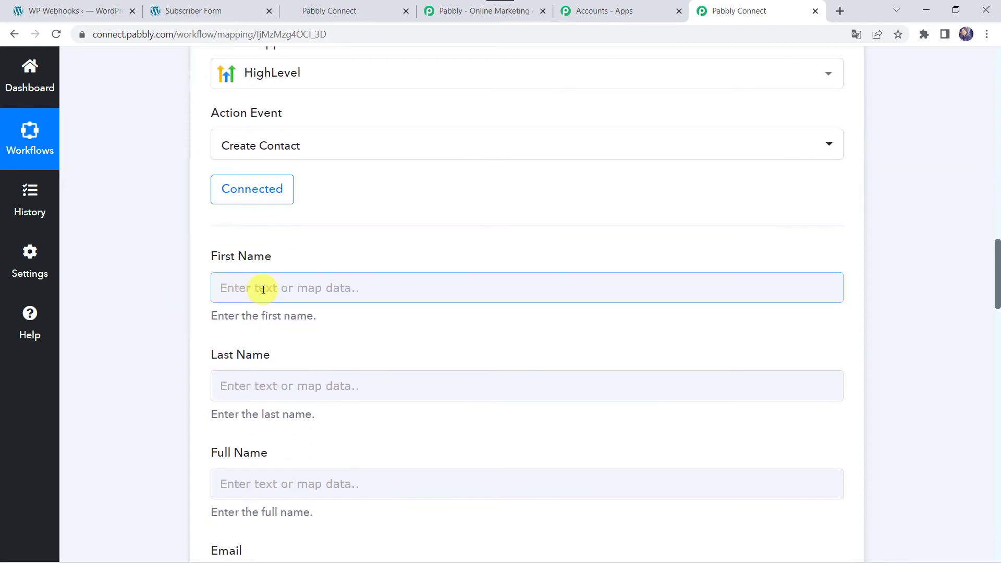
Scroll through the revealed Create Contact fields and select the First Name field
scroll(211, 477, down, 4)
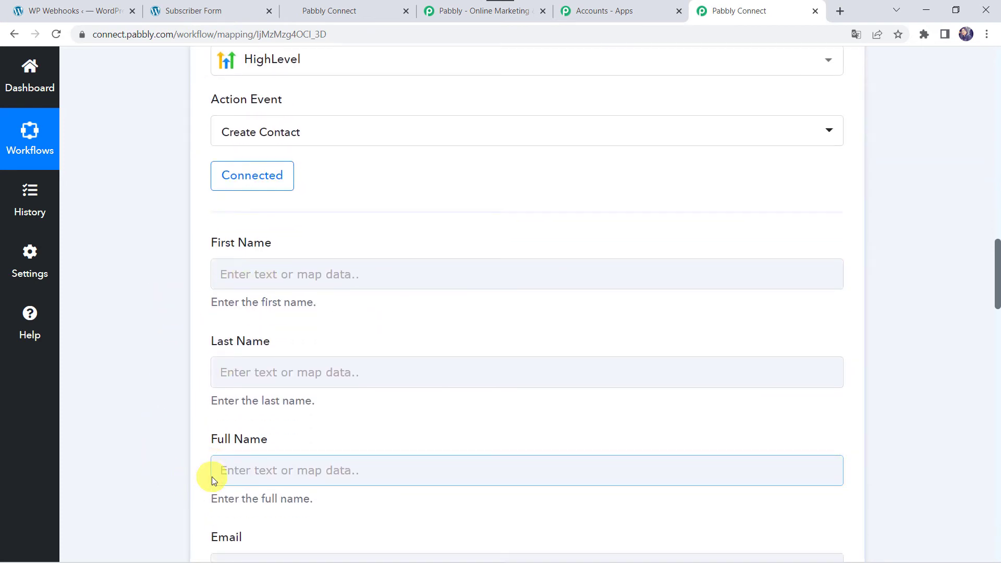
scroll(211, 477, up, 9)
scroll(211, 476, up, 9)
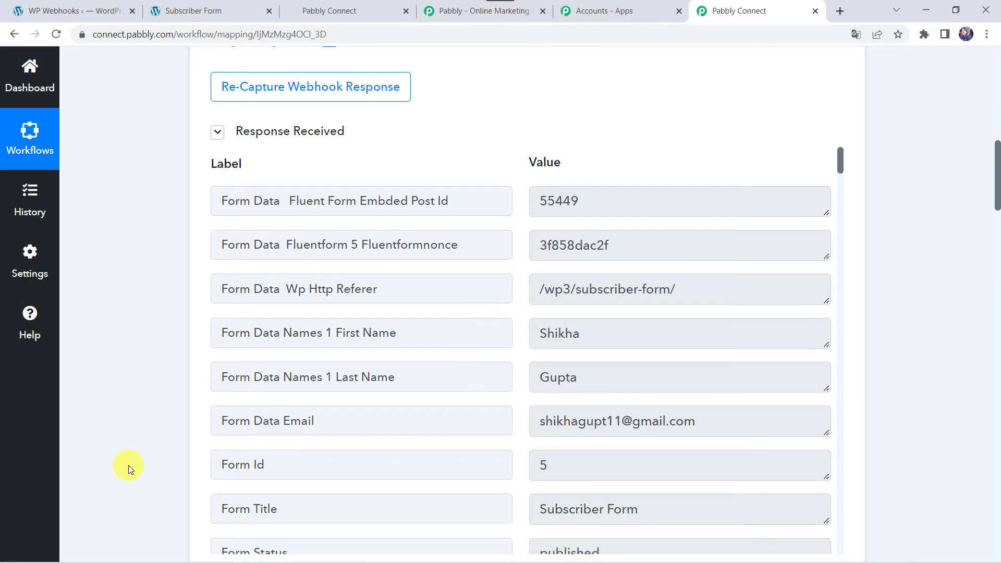
scroll(130, 467, down, 15)
click(241, 126)
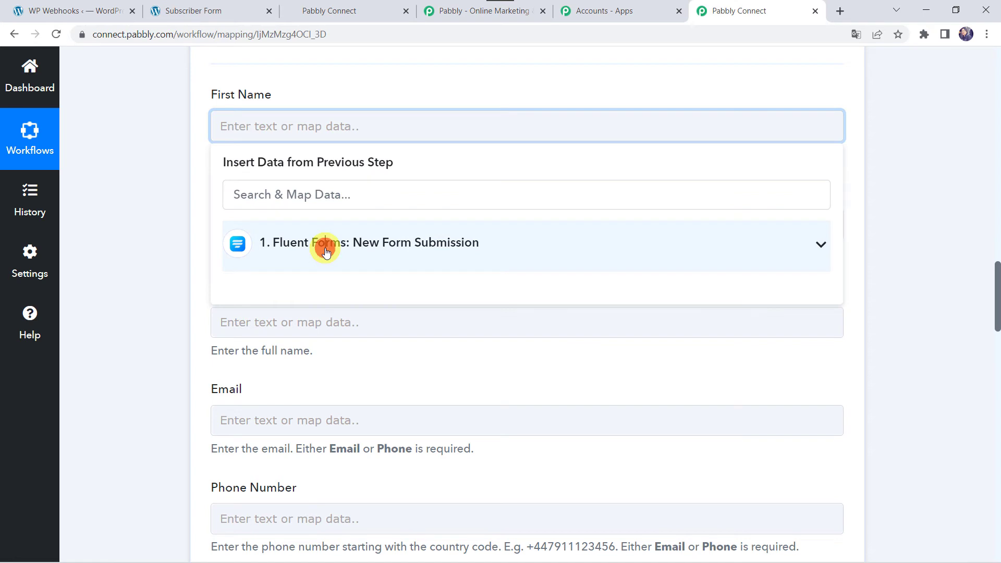
Map the form's first name into First Name and last name into Last Name
click(326, 251)
click(359, 395)
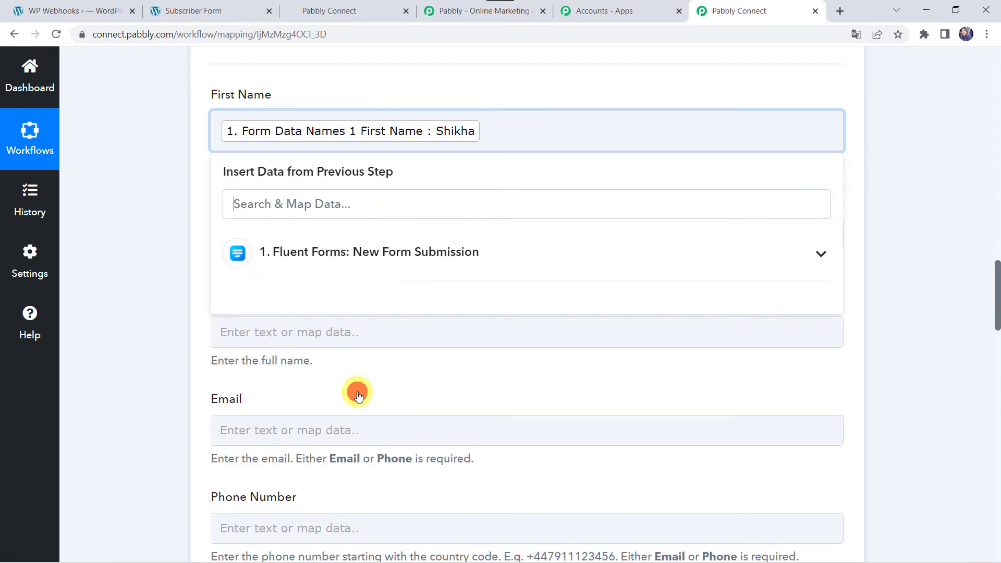
click(167, 305)
click(249, 234)
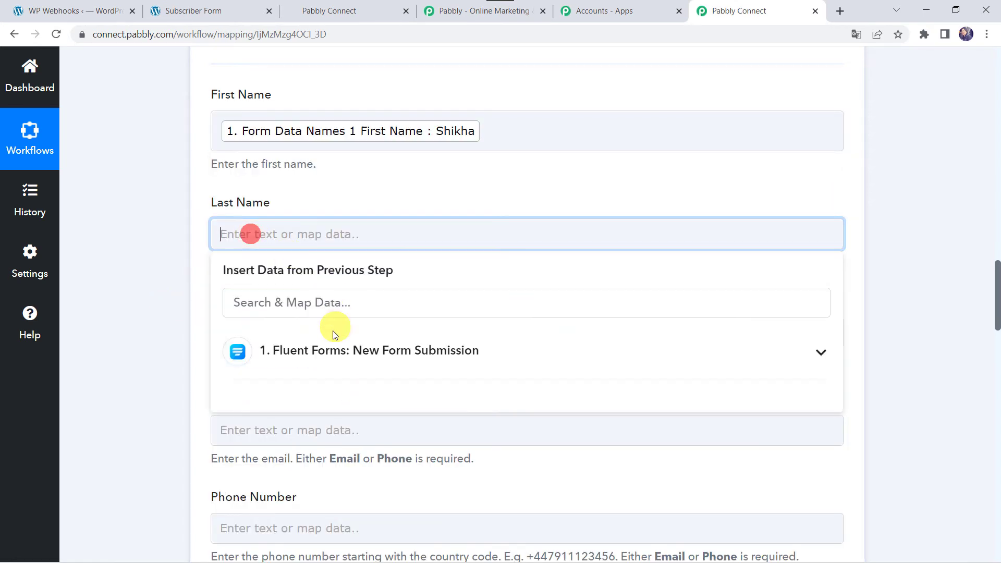
click(315, 352)
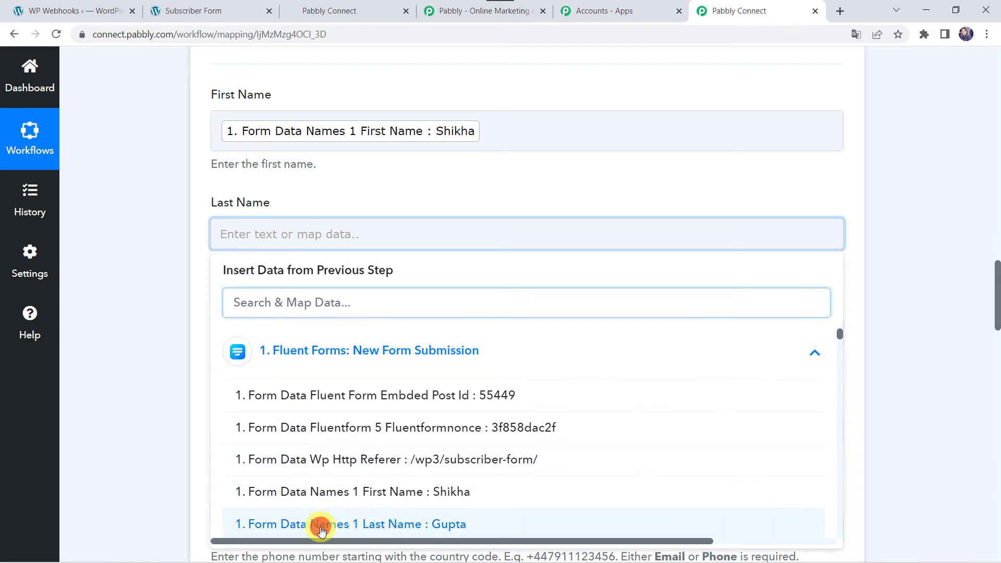
click(319, 525)
click(140, 420)
Map the form's first name plus last name together into Full Name
scroll(141, 420, down, 3)
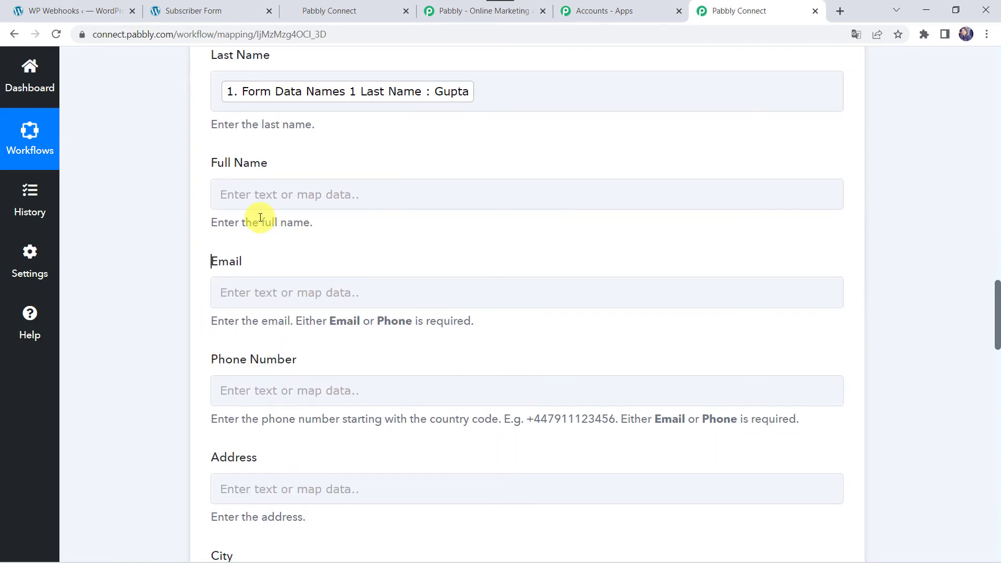
click(261, 192)
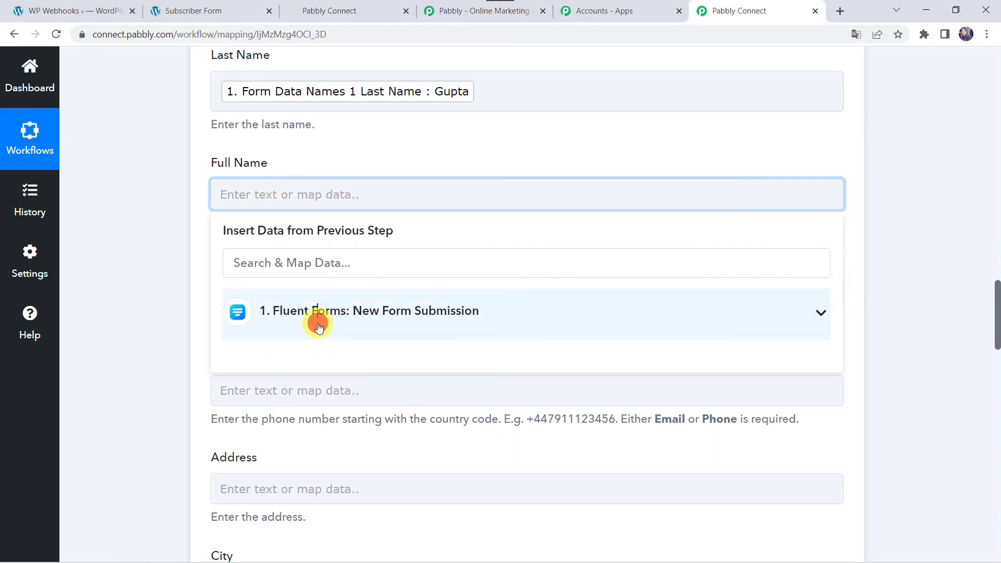
click(318, 326)
click(346, 449)
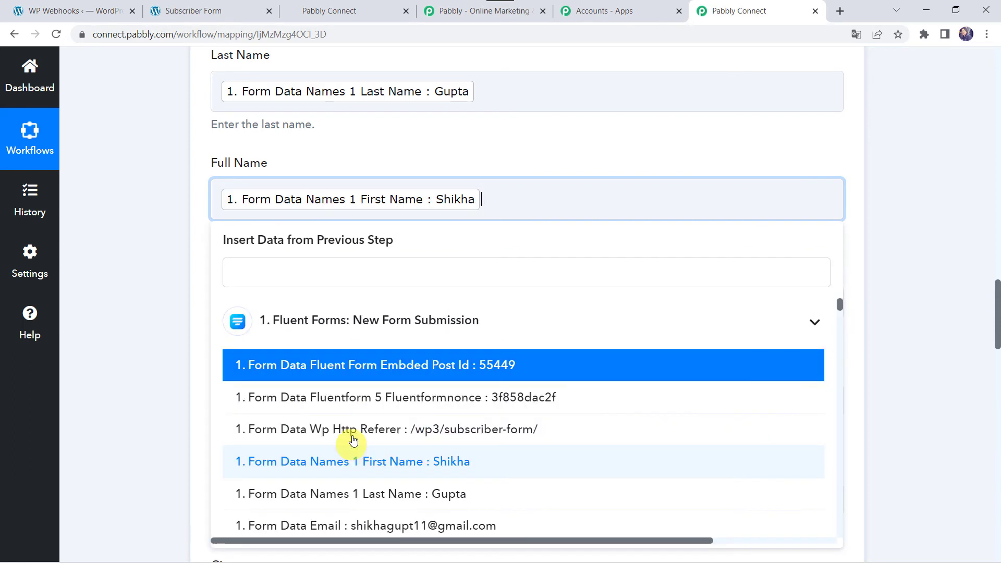
click(337, 499)
click(155, 392)
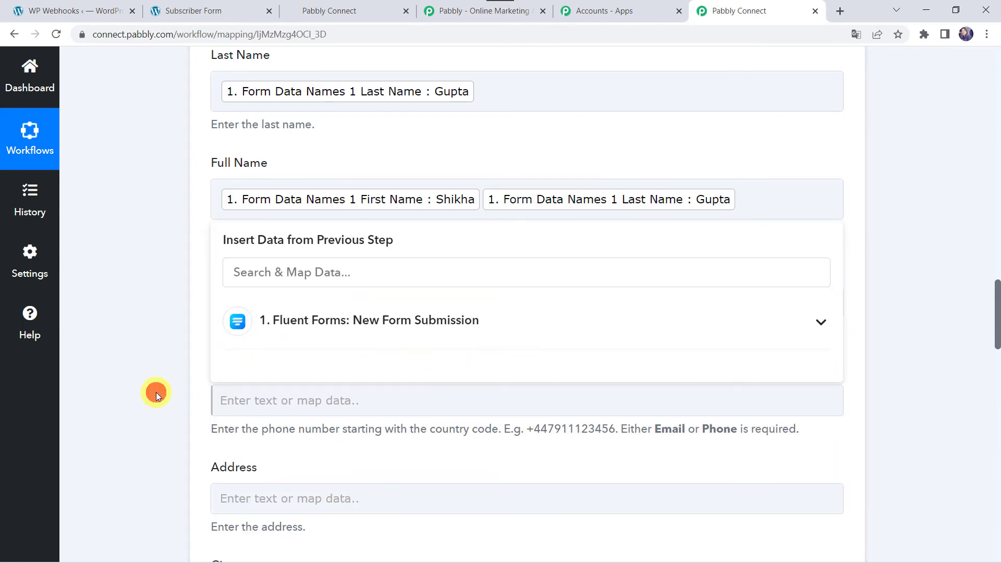
click(482, 202)
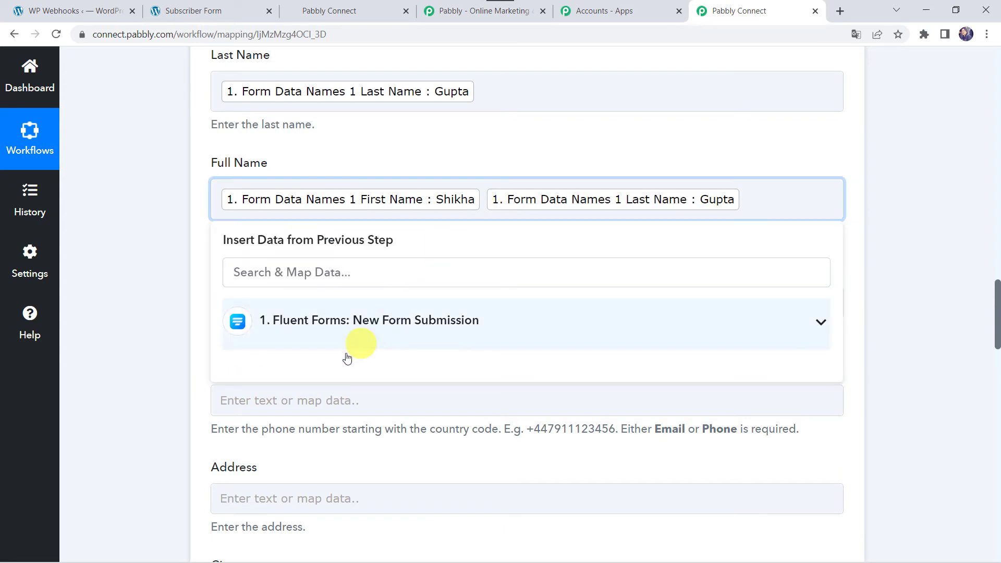
click(169, 389)
Map the form's email into Email, leaving Phone Number unmapped
scroll(168, 389, down, 2)
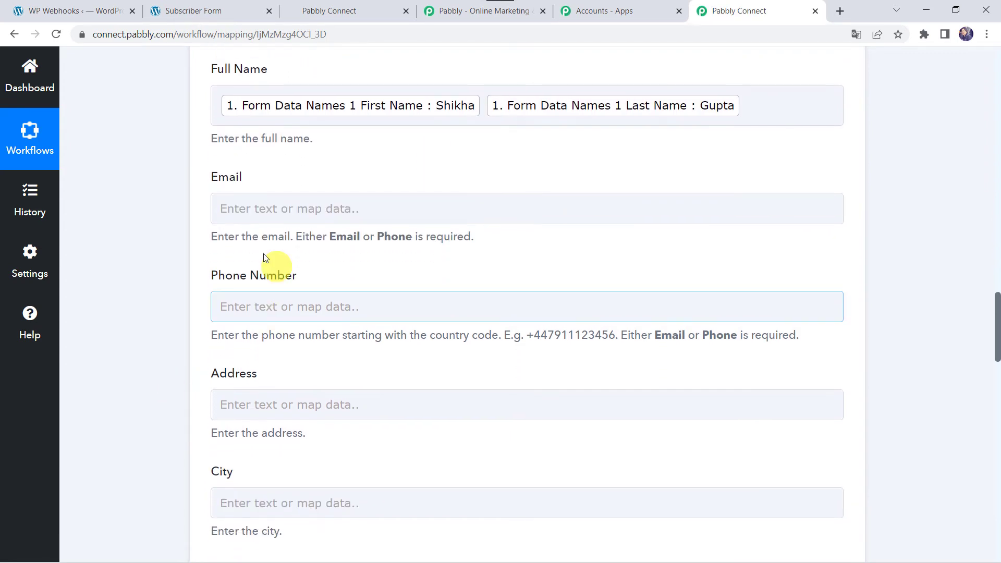
click(260, 203)
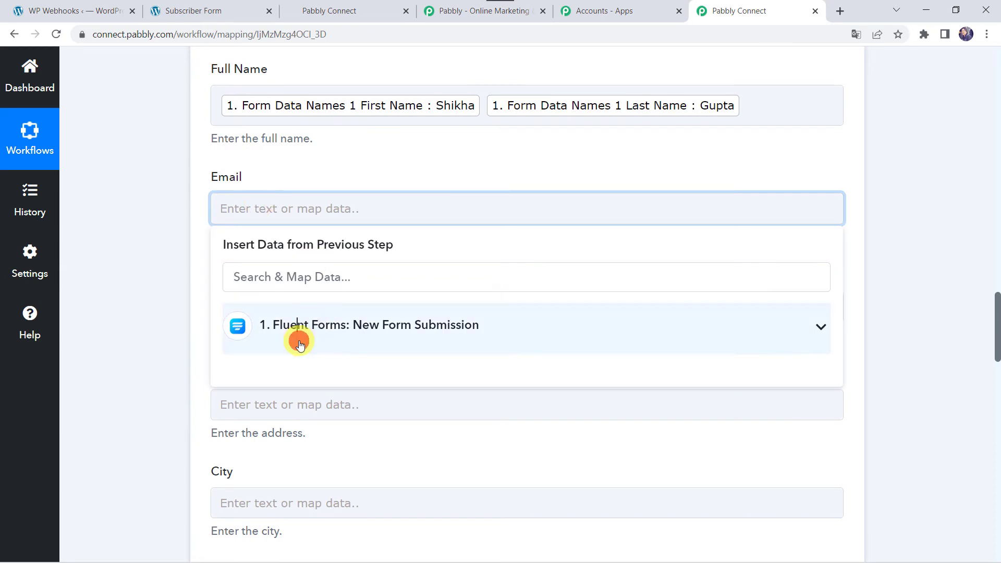
click(296, 341)
right_click(323, 520)
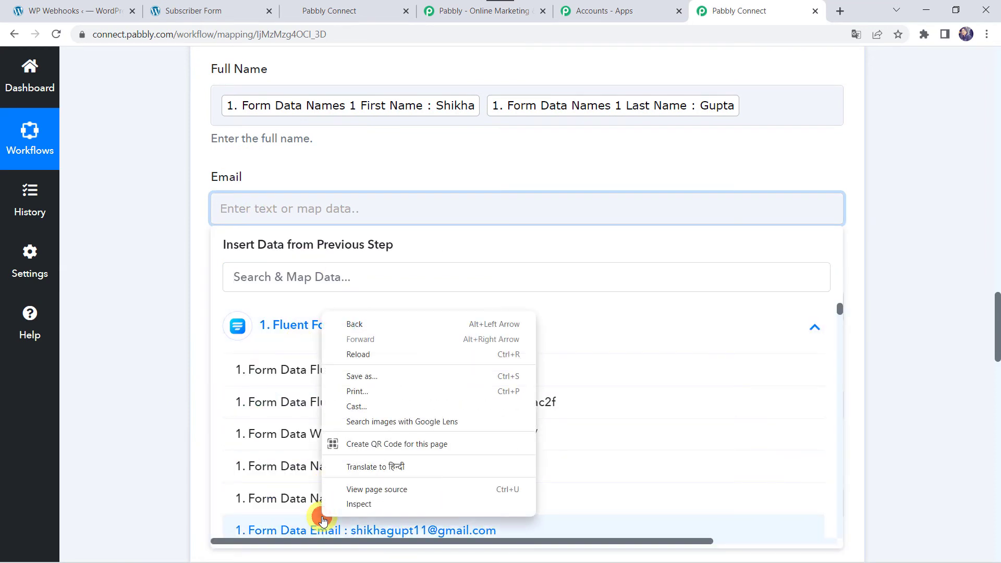
click(290, 531)
click(130, 375)
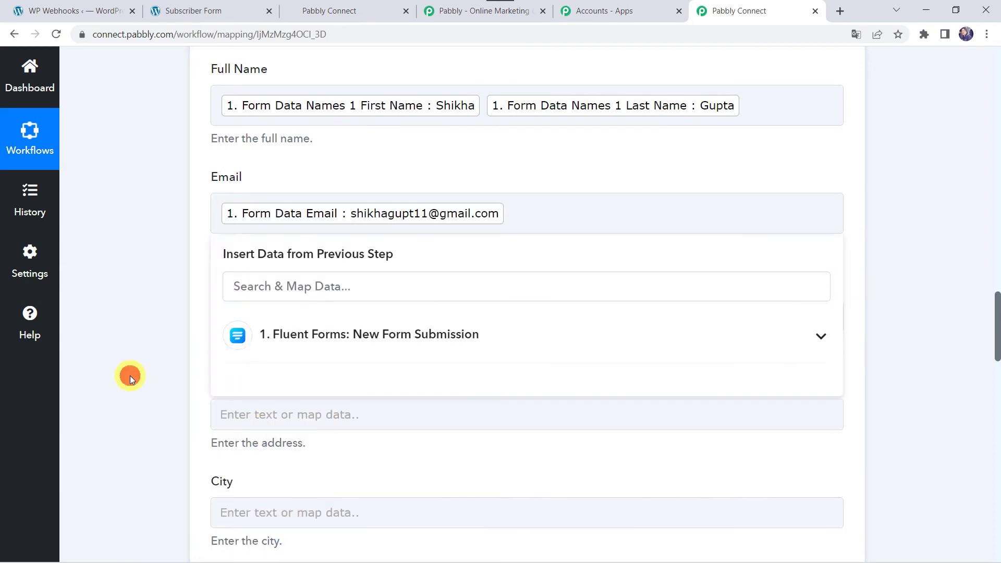
click(255, 317)
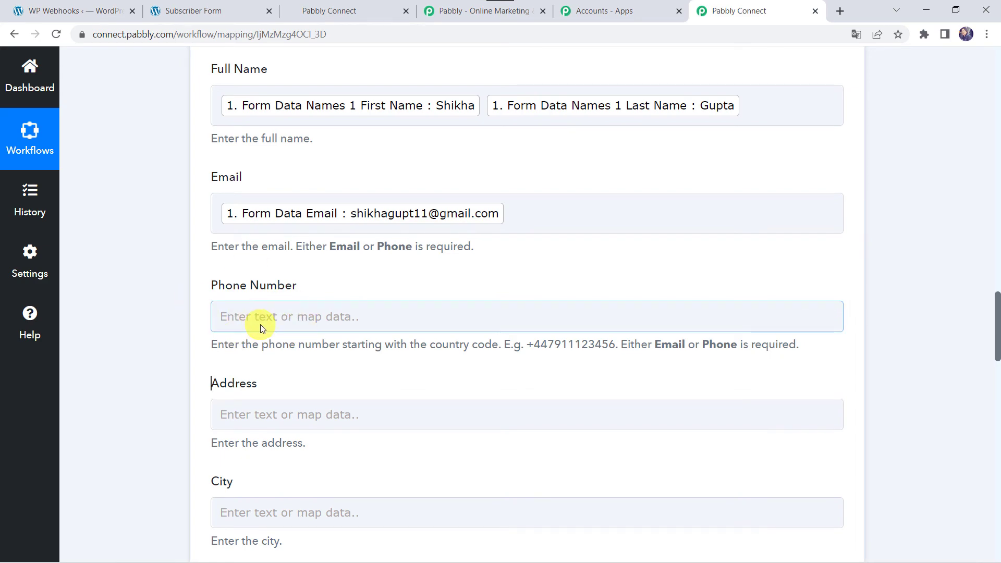
click(159, 375)
scroll(161, 412, down, 10)
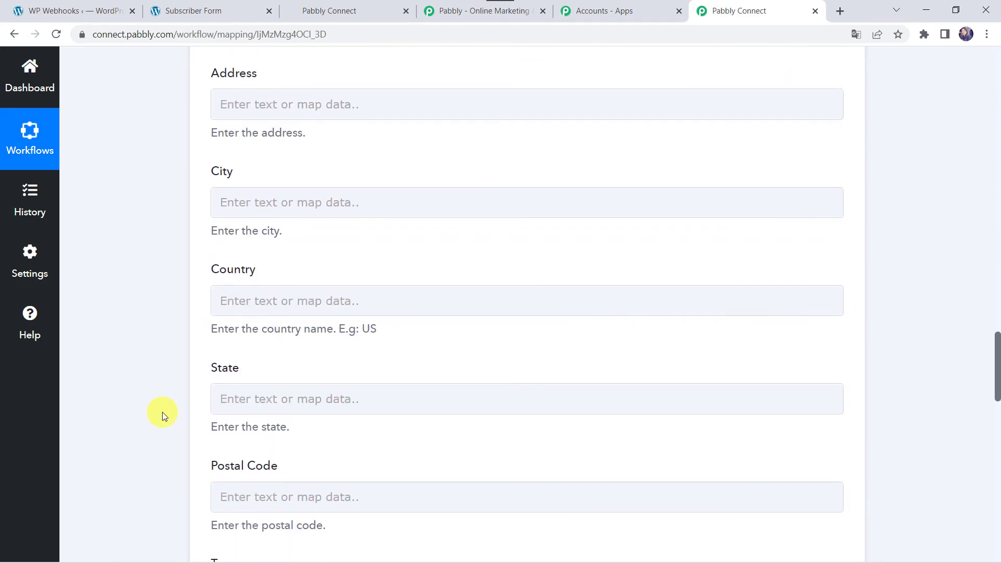
scroll(162, 412, down, 6)
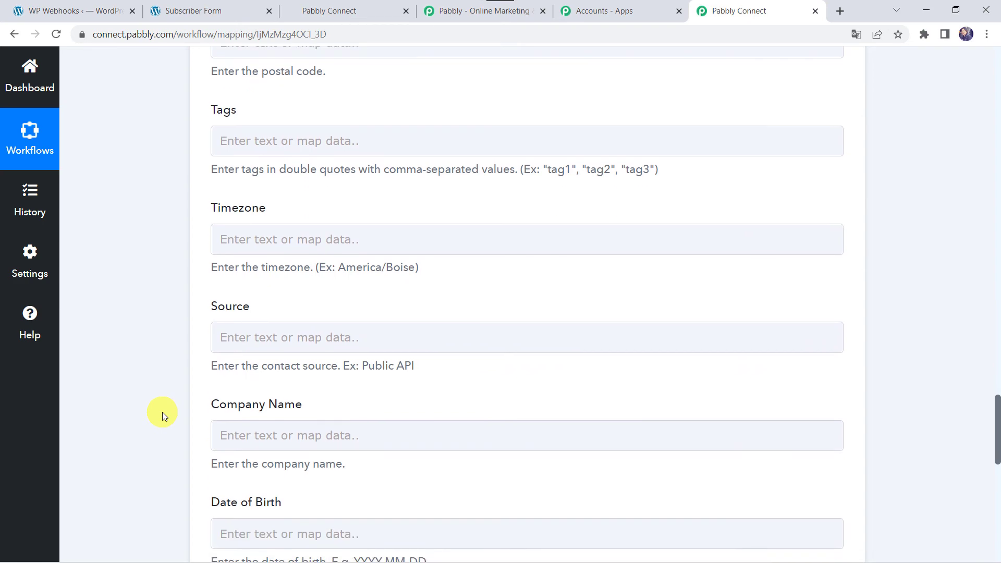
Save and send the test request, confirming HighLevel returns the new contact's Id and type 'lead'
scroll(161, 412, down, 6)
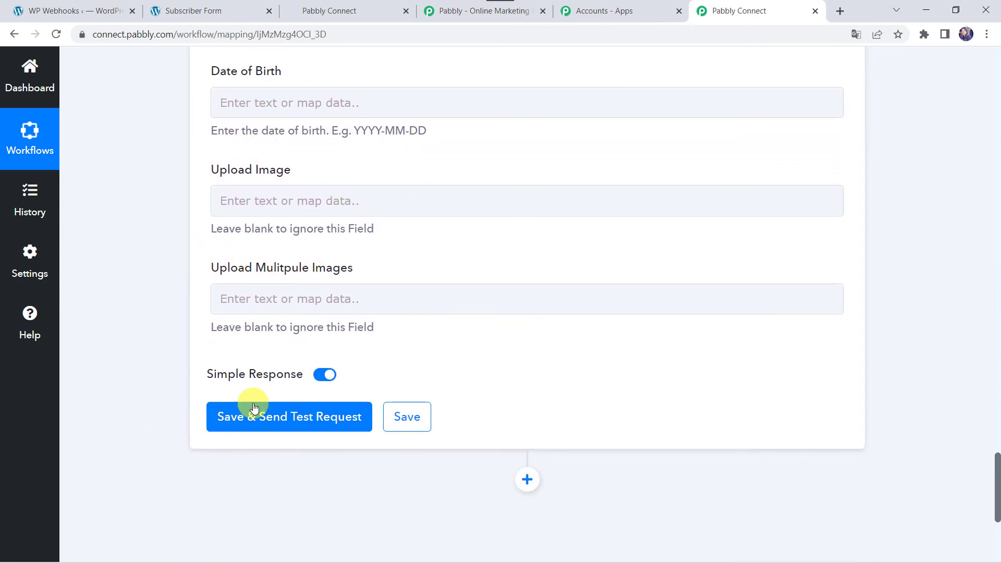
click(291, 425)
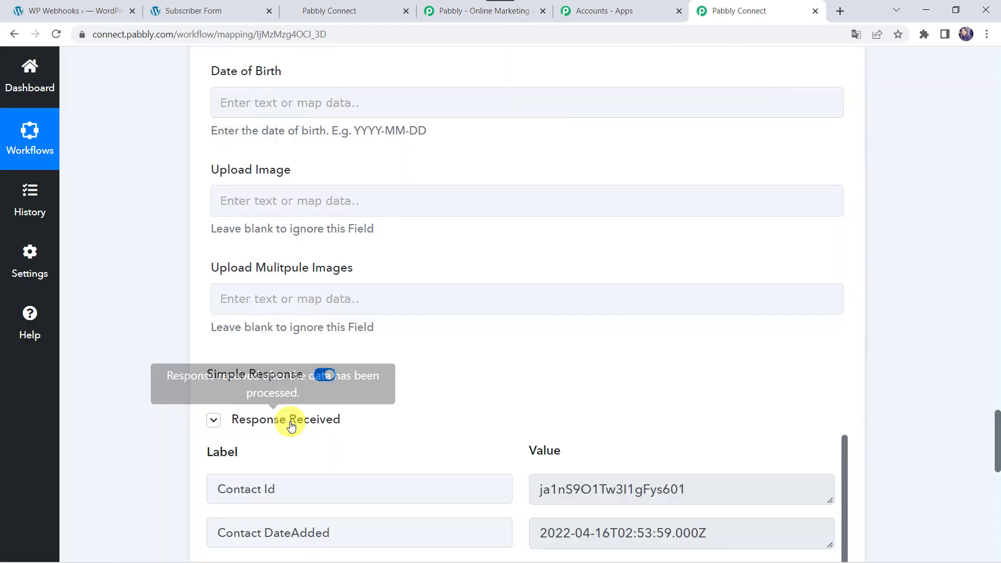
scroll(146, 462, down, 1)
scroll(281, 448, down, 1)
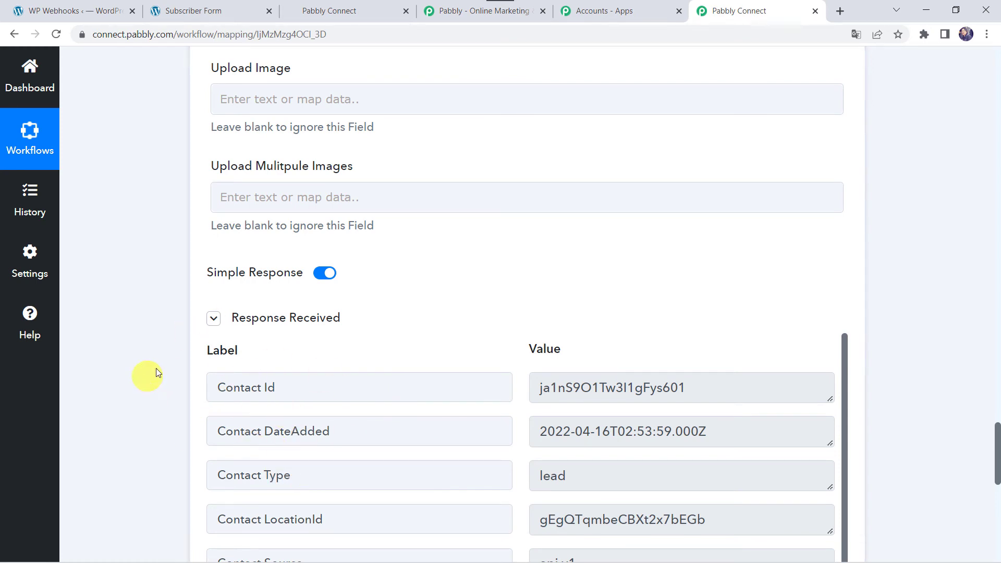
In GoHighLevel, switch to Arya Associates and check the test contact in the Contacts list
click(353, 11)
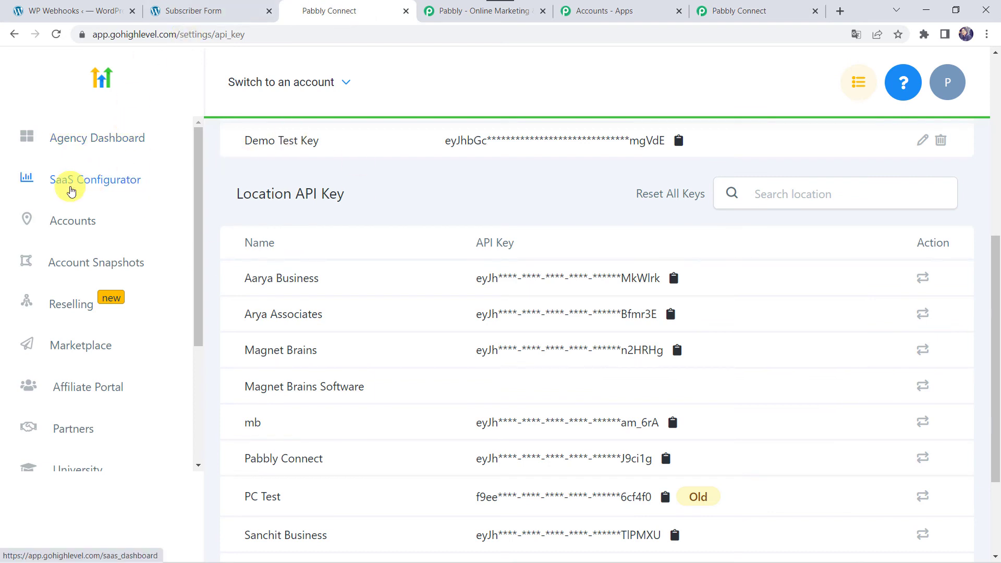
click(329, 83)
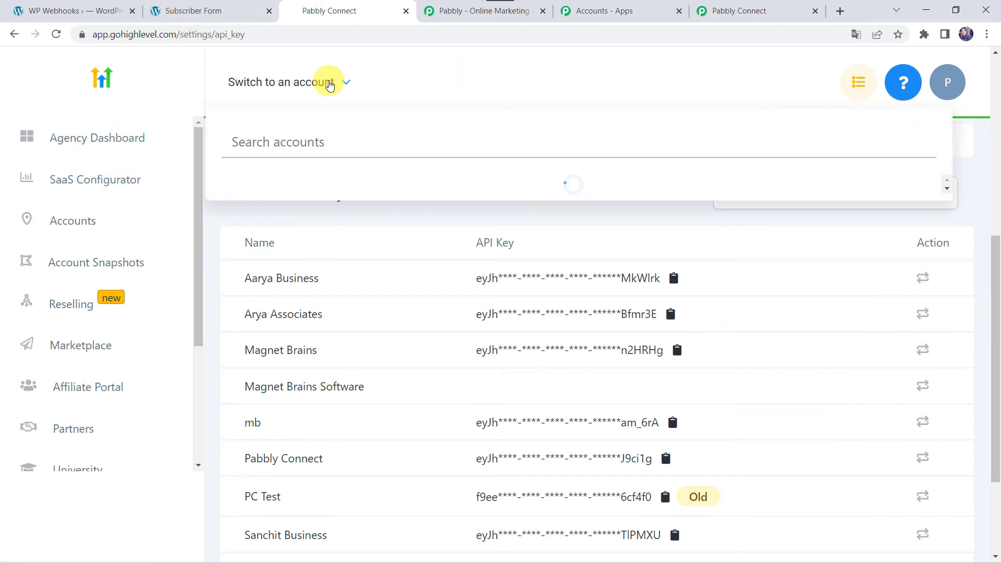
click(264, 262)
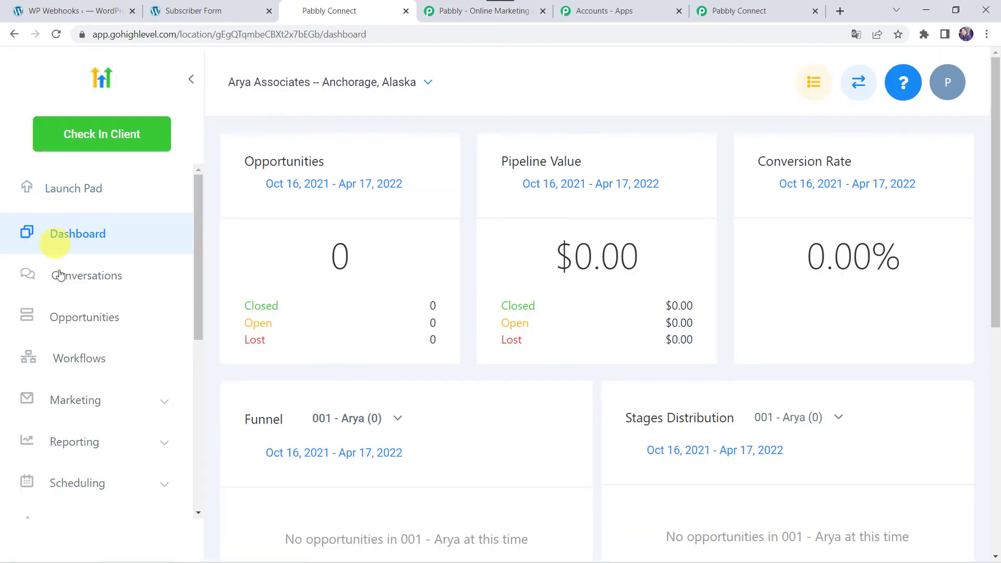
scroll(99, 380, down, 6)
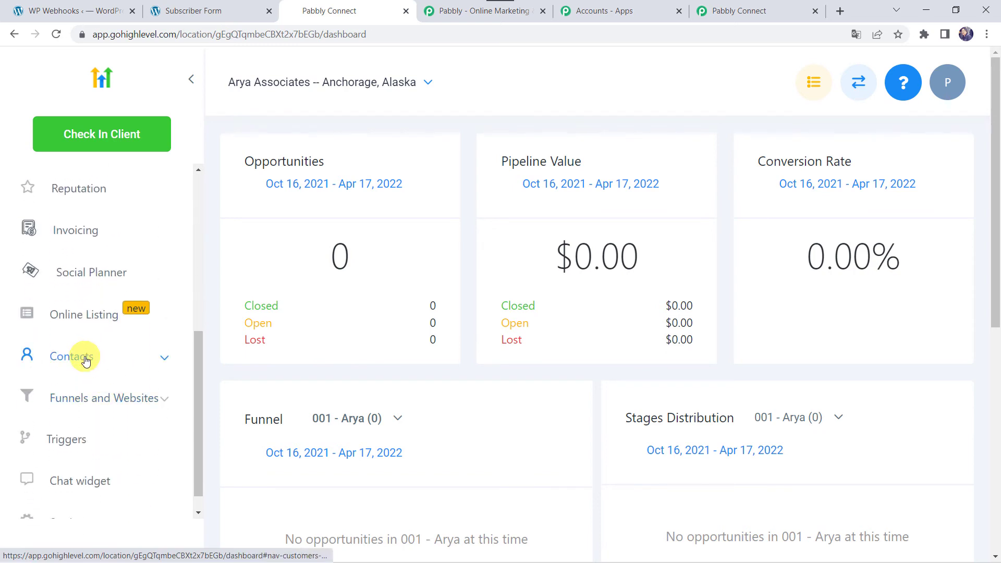
click(86, 361)
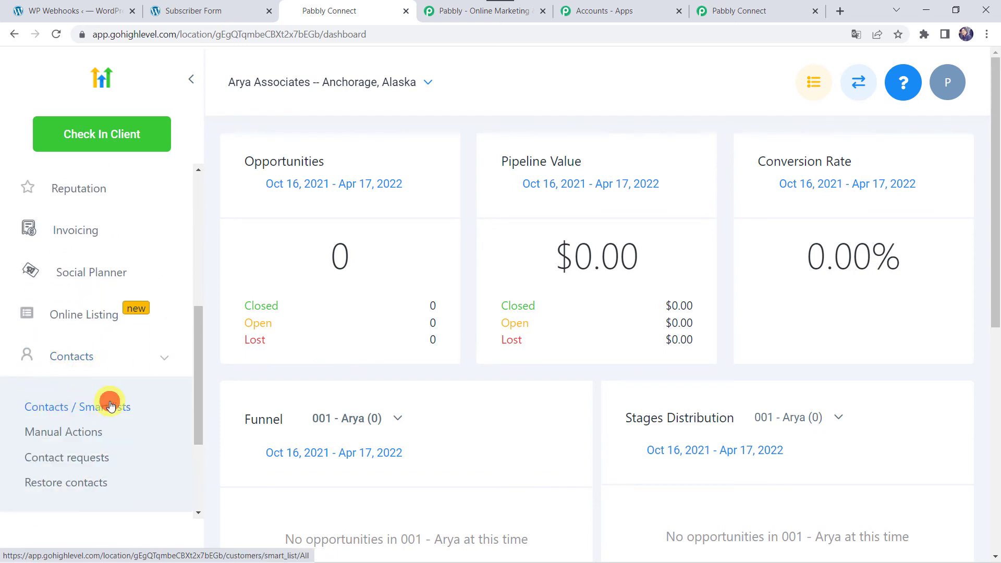
click(110, 406)
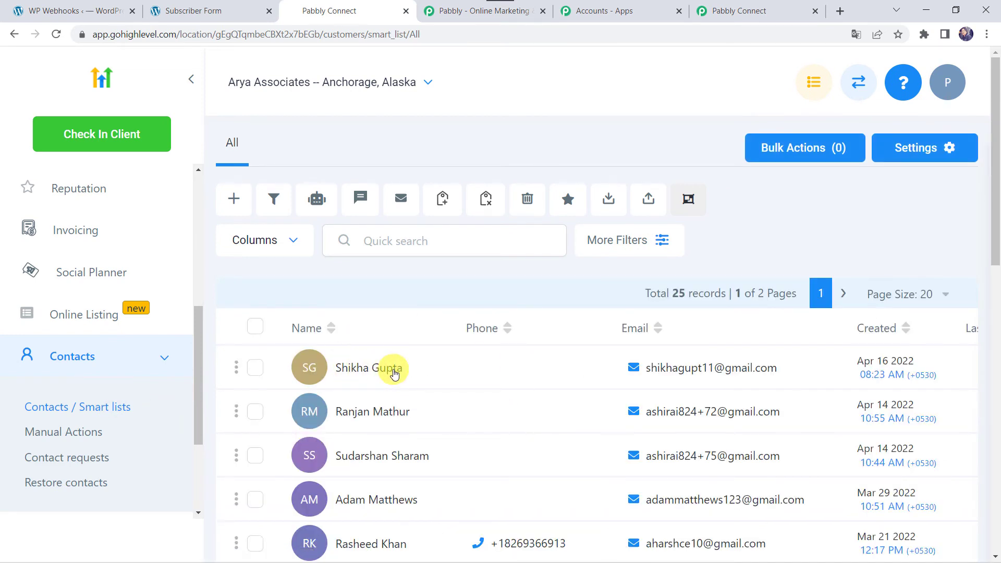
mouse_move(670, 379)
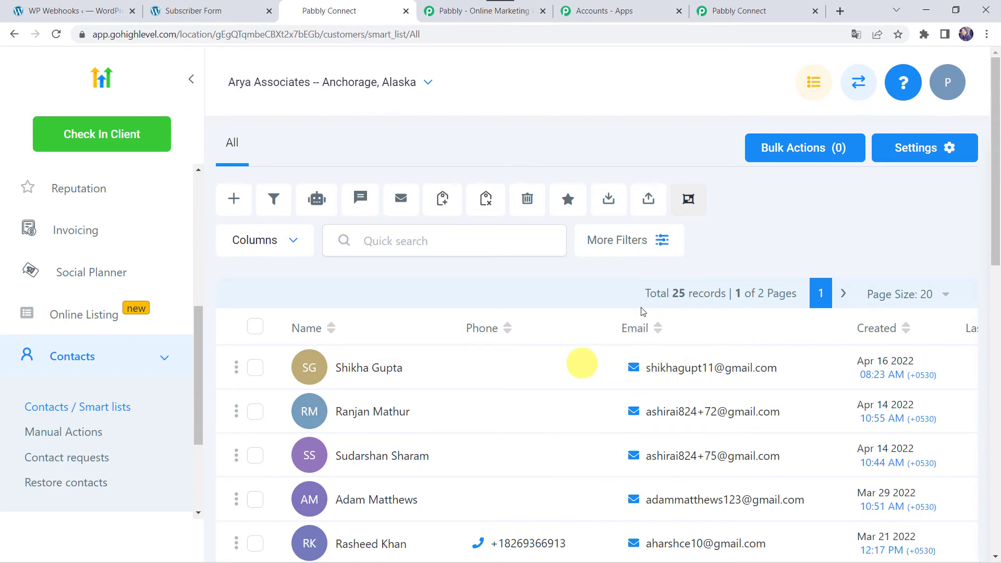
Back in Pabbly Connect, save the workflow
click(775, 7)
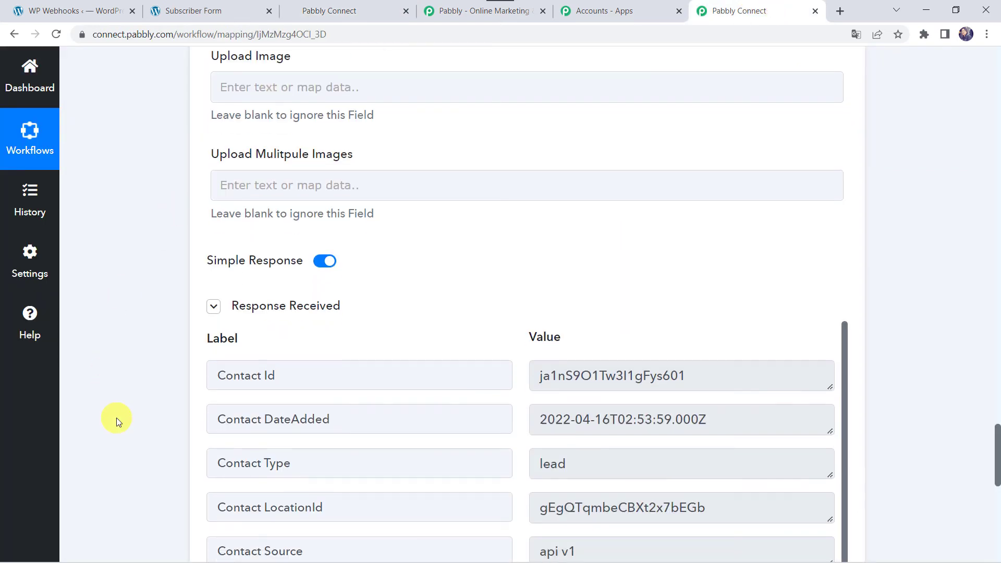
scroll(116, 417, down, 6)
click(421, 419)
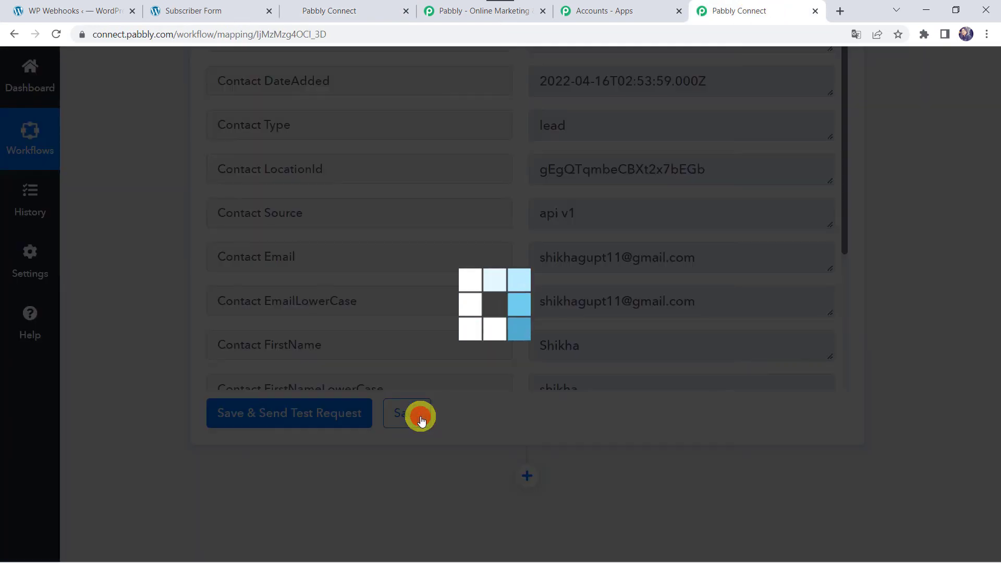
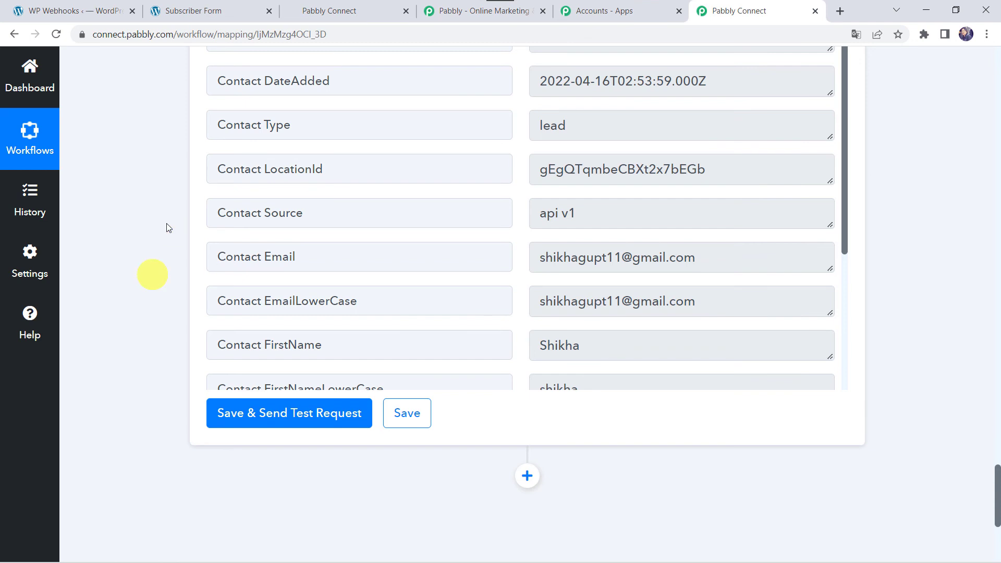
Switch to the WordPress Subscriber Form page with empty name and email fields
click(189, 21)
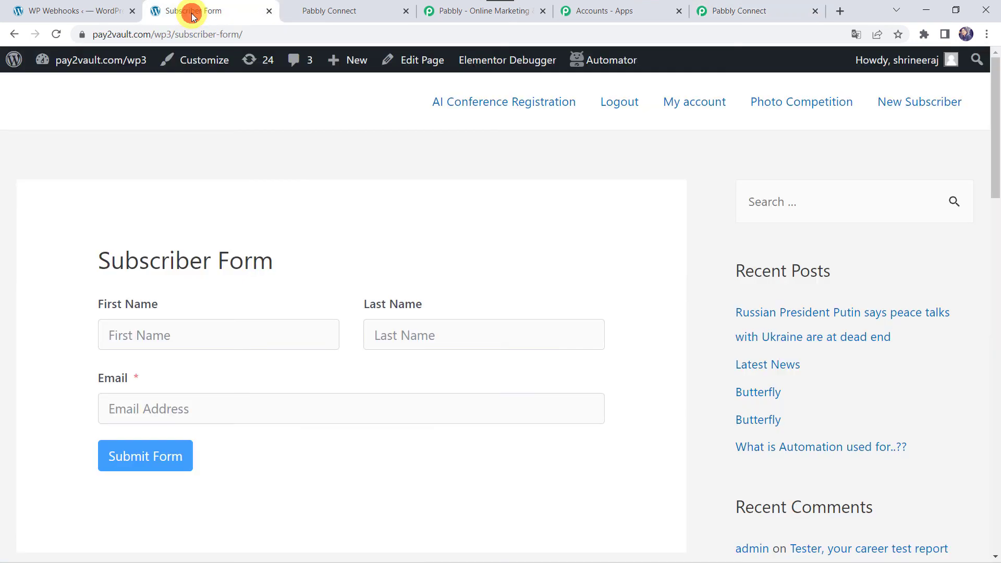
Enter a subscriber's first name, last name and email address, then submit the Subscriber Form
click(127, 332)
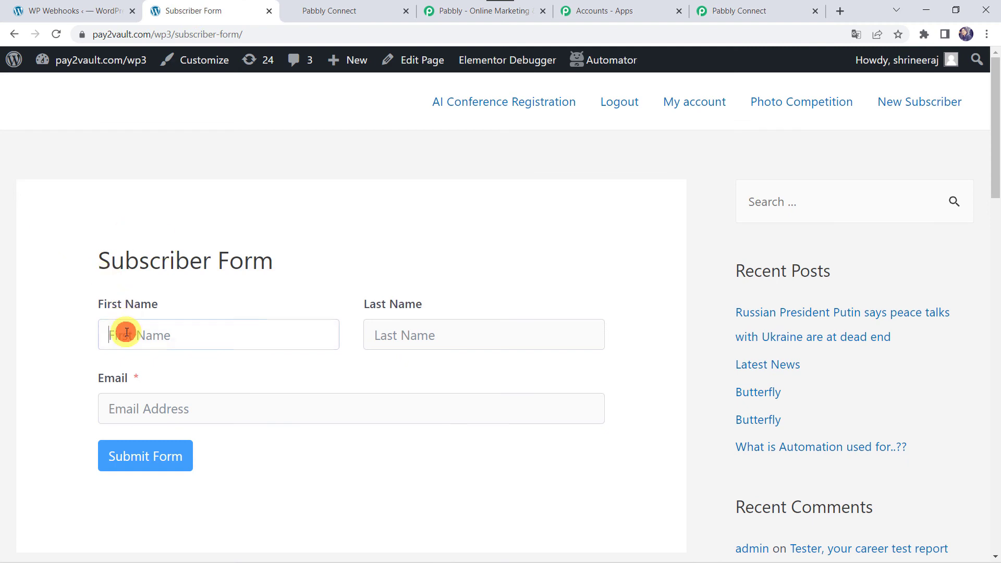
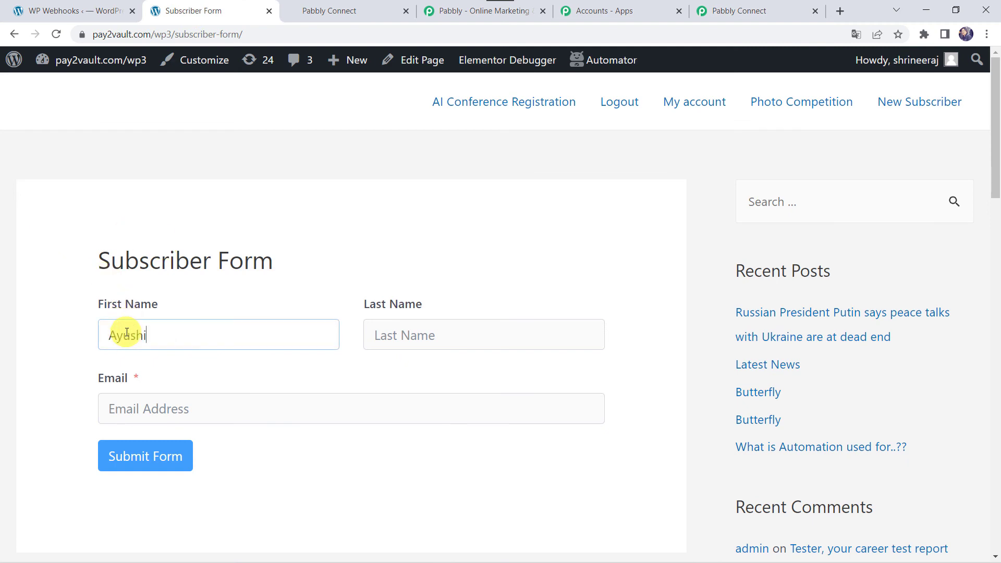
key(Tab)
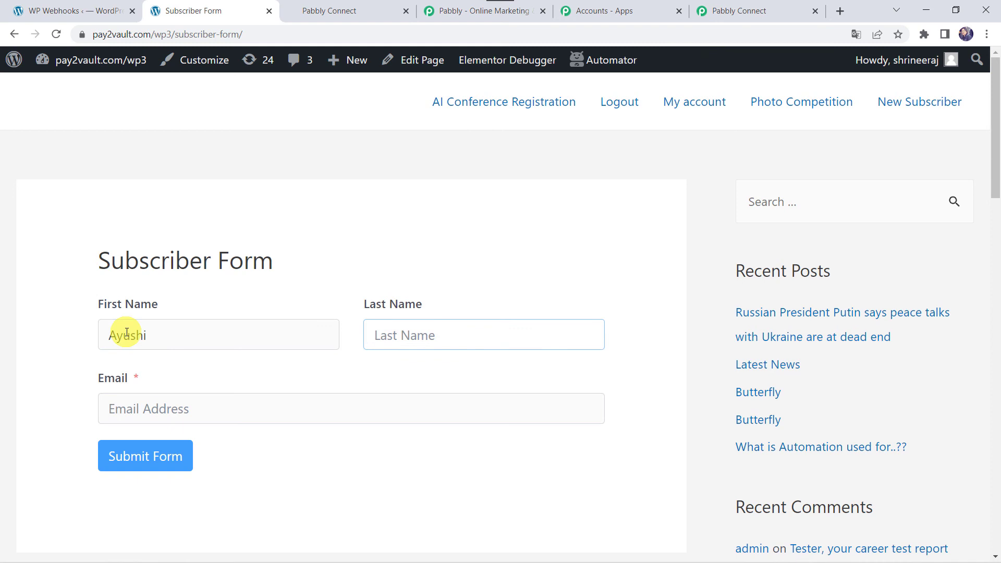
key(Tab)
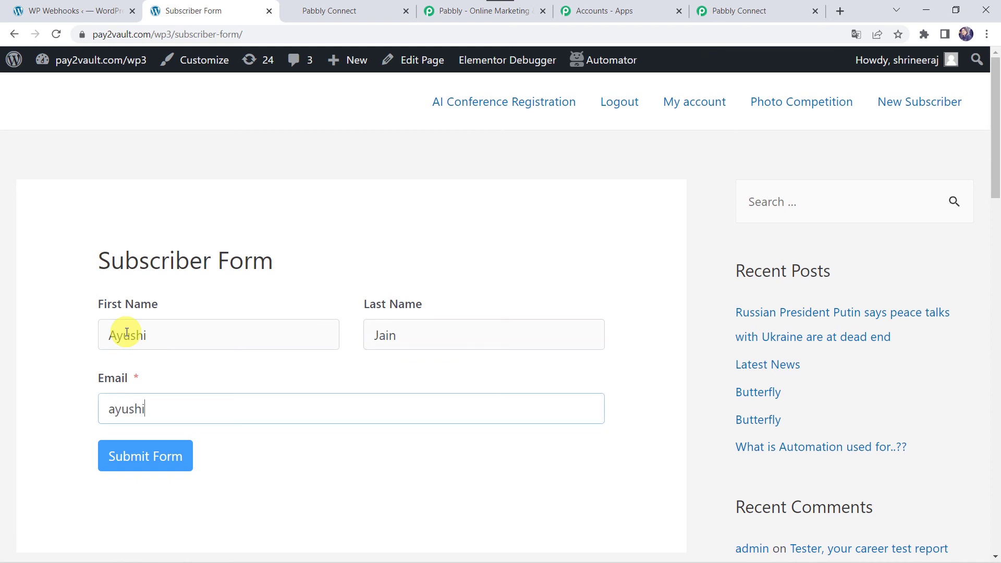
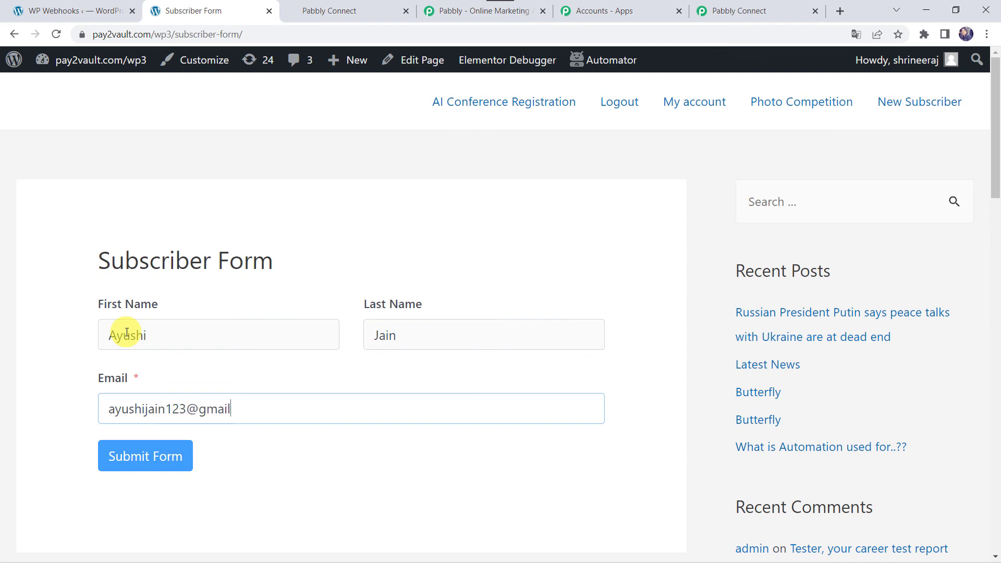
click(148, 449)
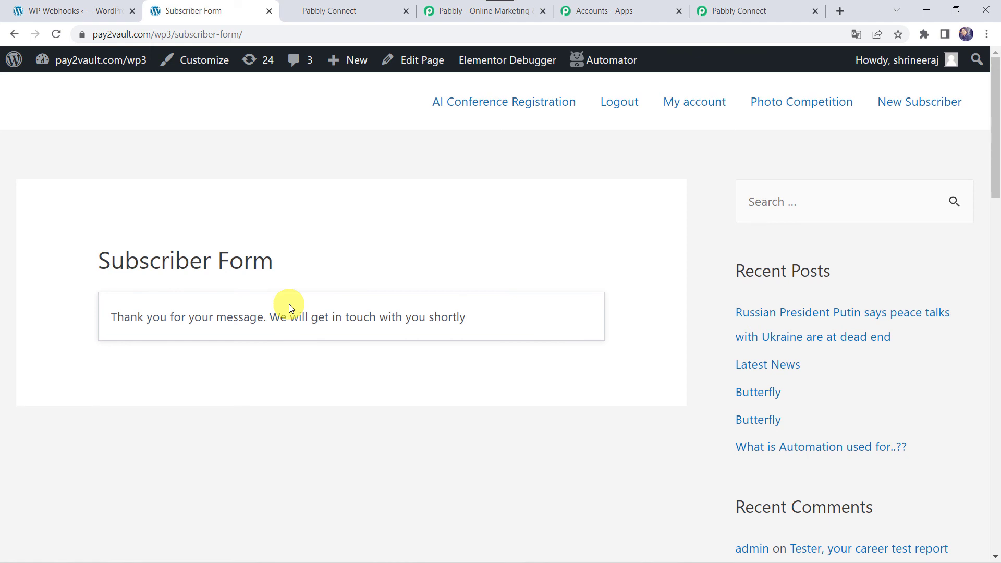
Reload the HighLevel contacts list so the new subscriber tops the 26 records
click(362, 10)
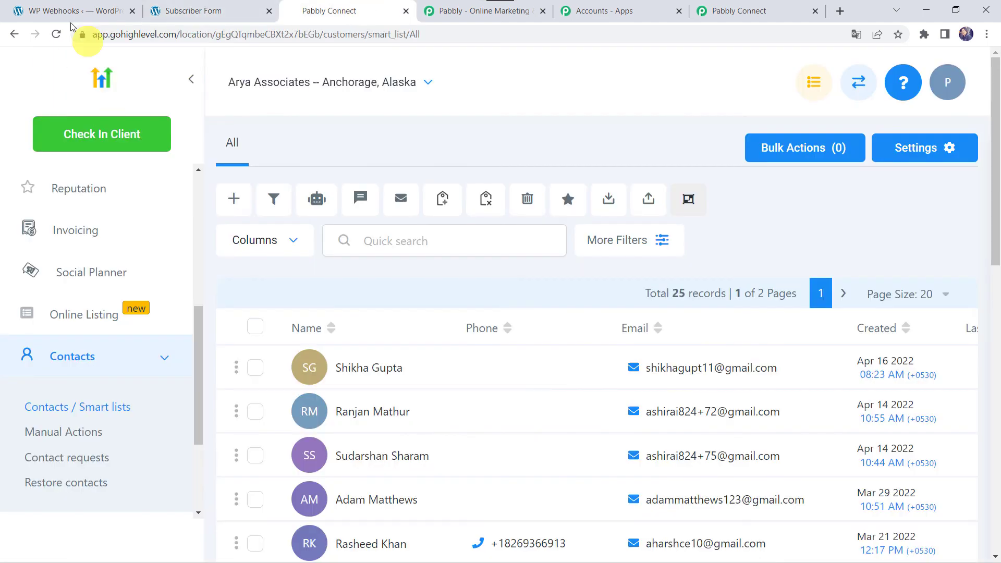
click(57, 35)
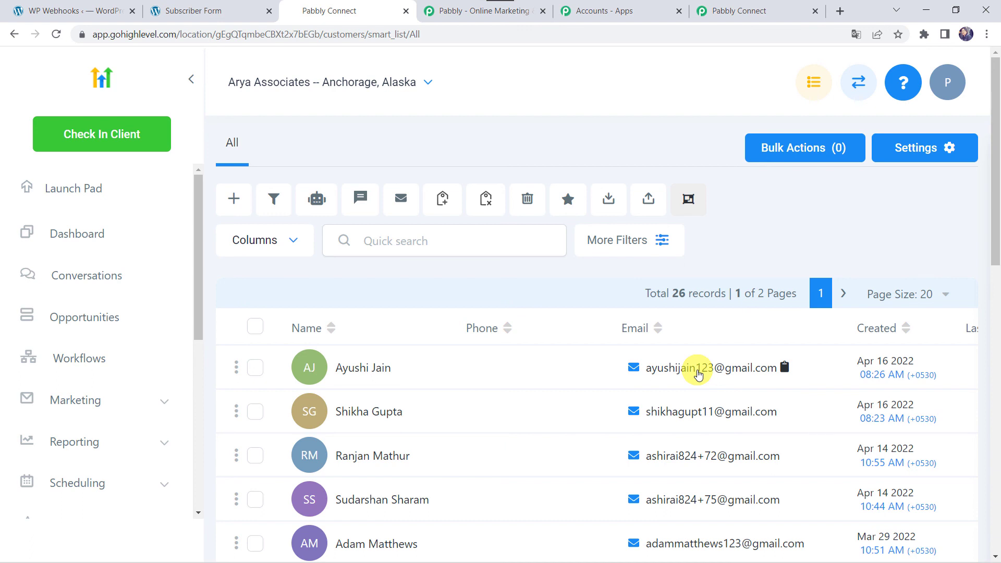
Collapse the HighLevel Create Contact action and the Fluent Forms New Form Submission trigger in Pabbly
click(762, 8)
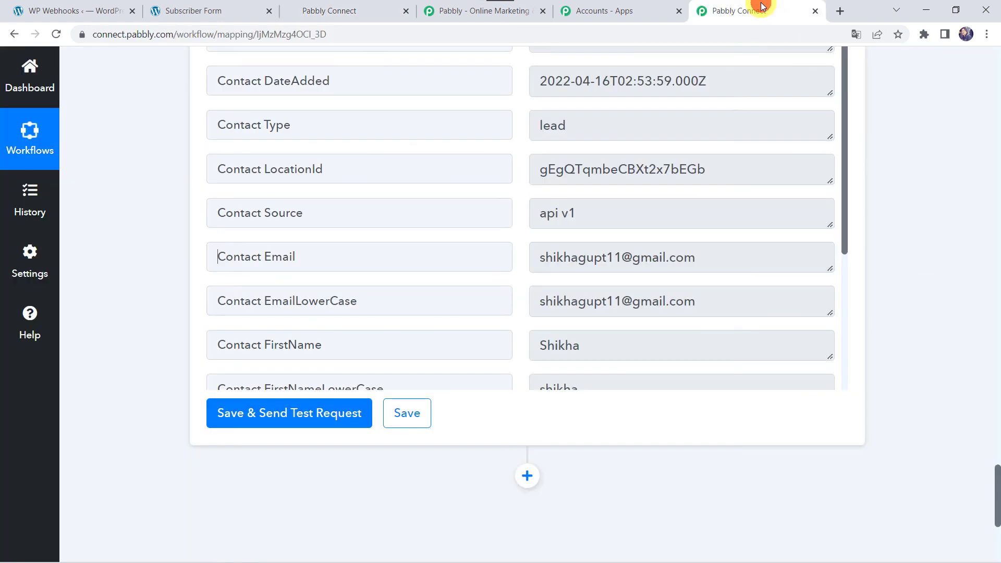
scroll(171, 197, down, 5)
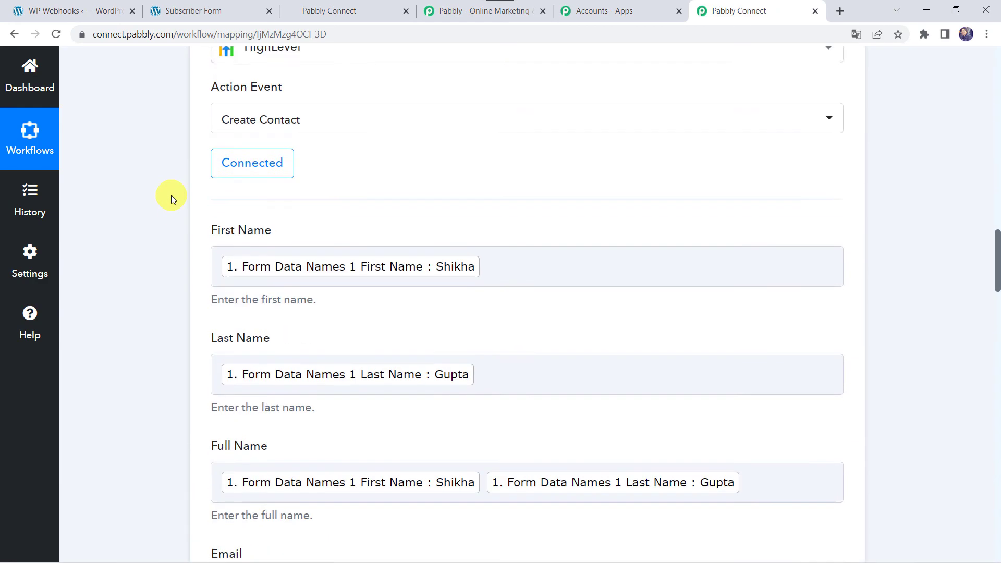
click(440, 309)
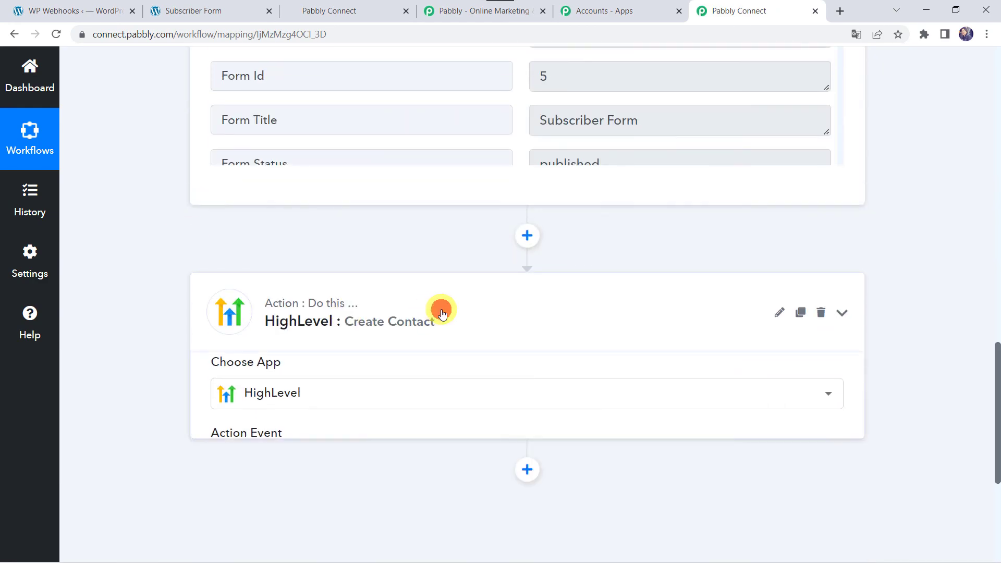
scroll(442, 313, up, 15)
click(513, 245)
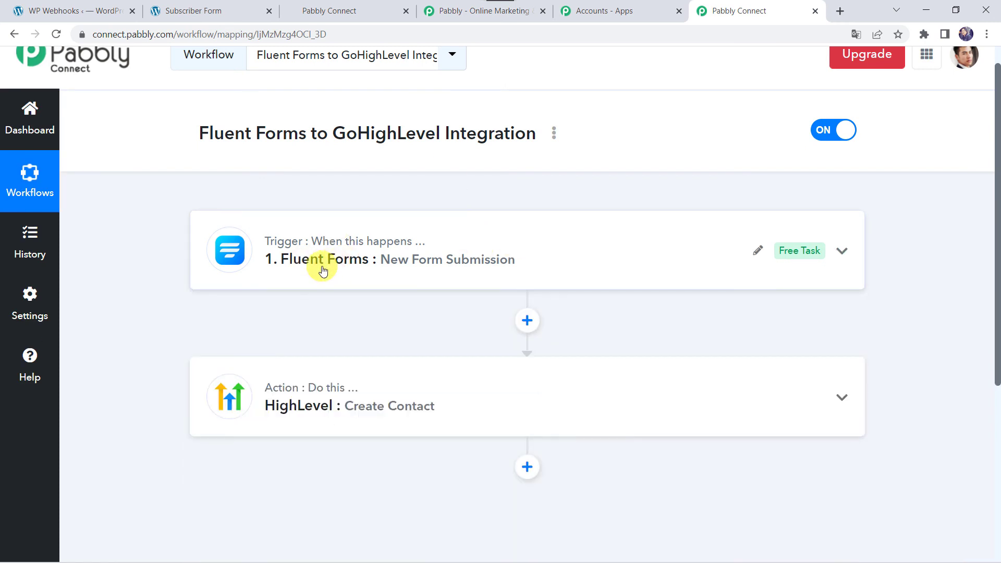
scroll(593, 268, up, 1)
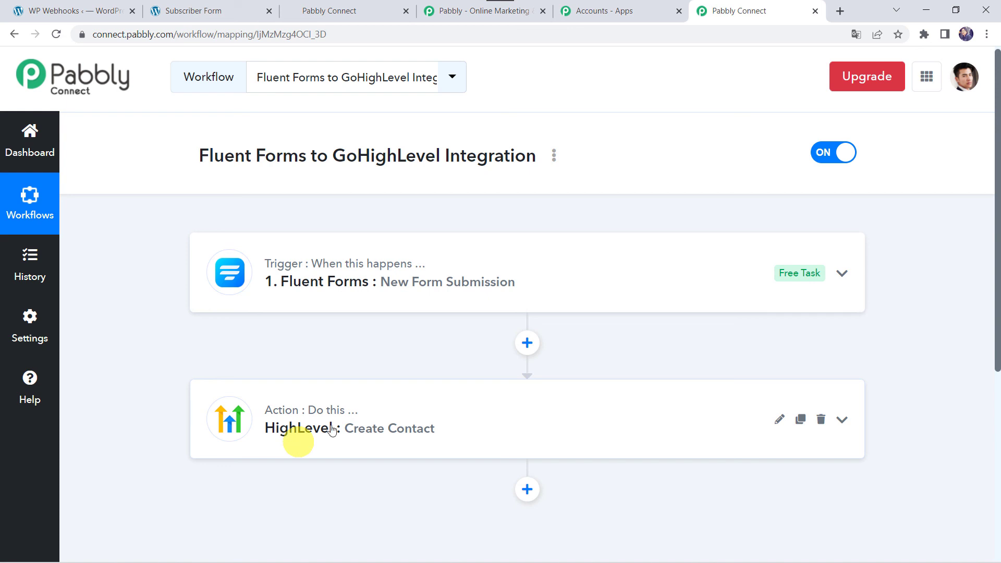
mouse_move(284, 420)
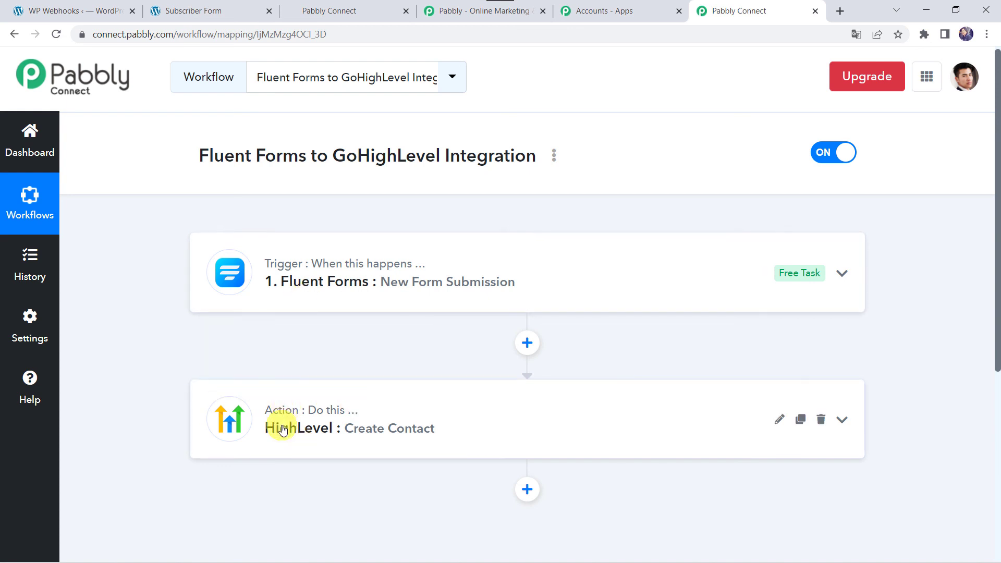